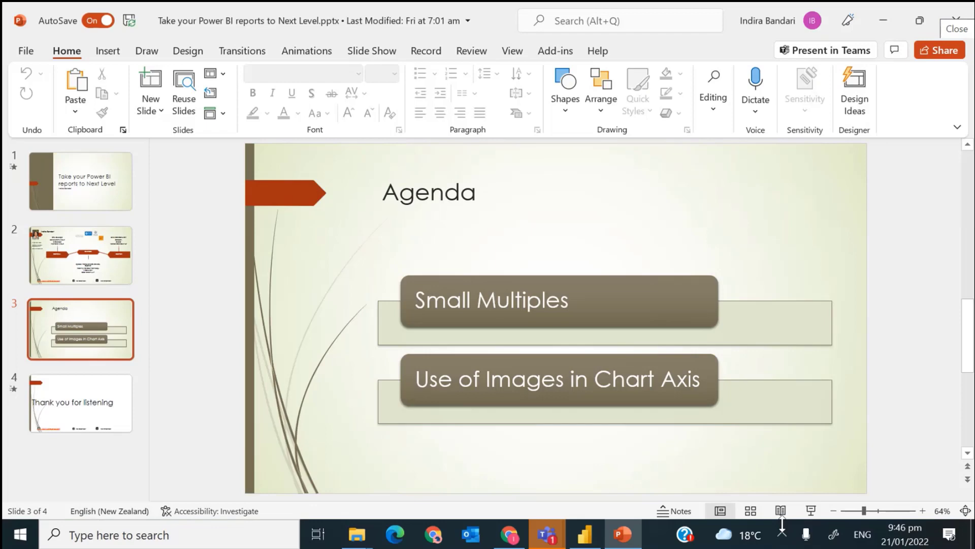
Leave the PowerPoint agenda slide and head to the Power BI window from the taskbar.
left_click(782, 527)
Bring up the Power BI report and collapse the Filters pane to enlarge the canvas.
key("alt+Tab")
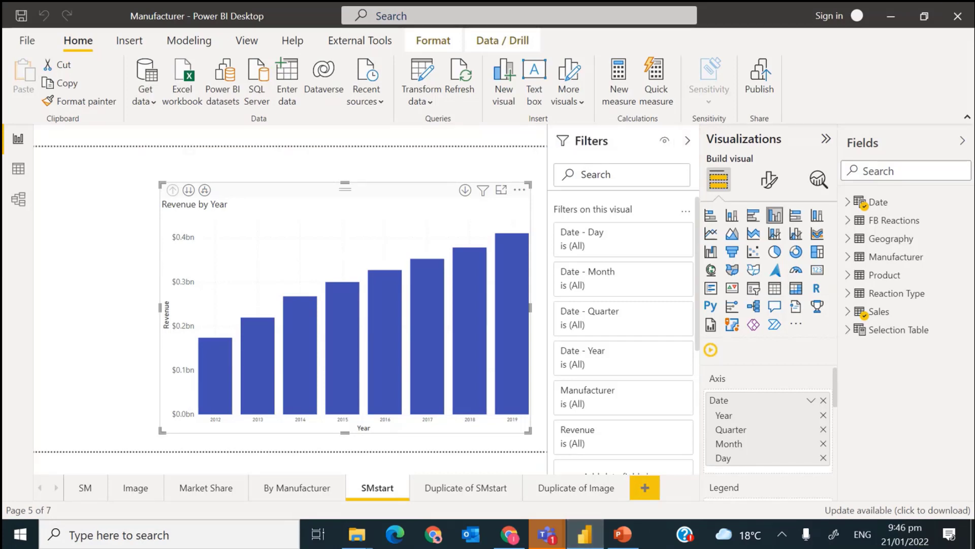
left_click(688, 141)
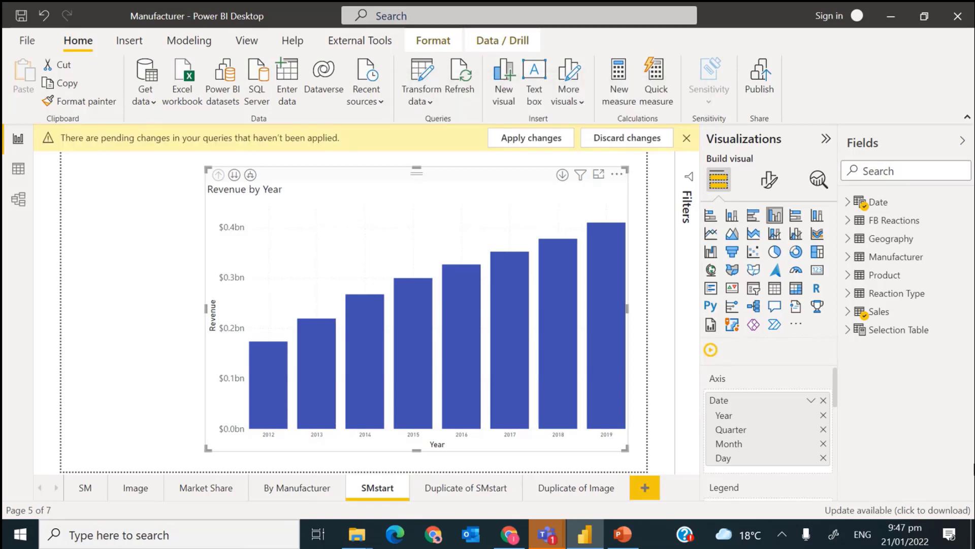
left_click(898, 173)
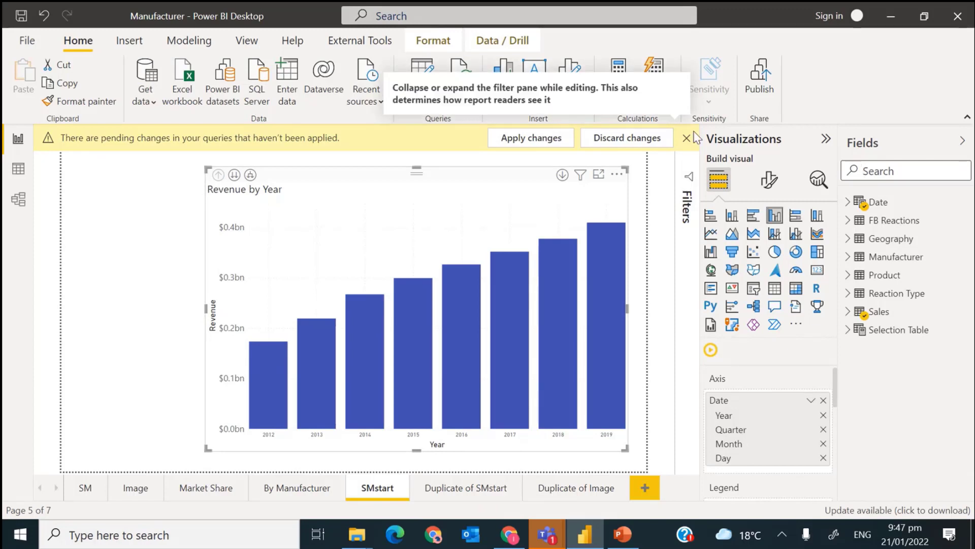
Dismiss the pending-changes notice and expand the Manufacturer filter card.
left_click(685, 139)
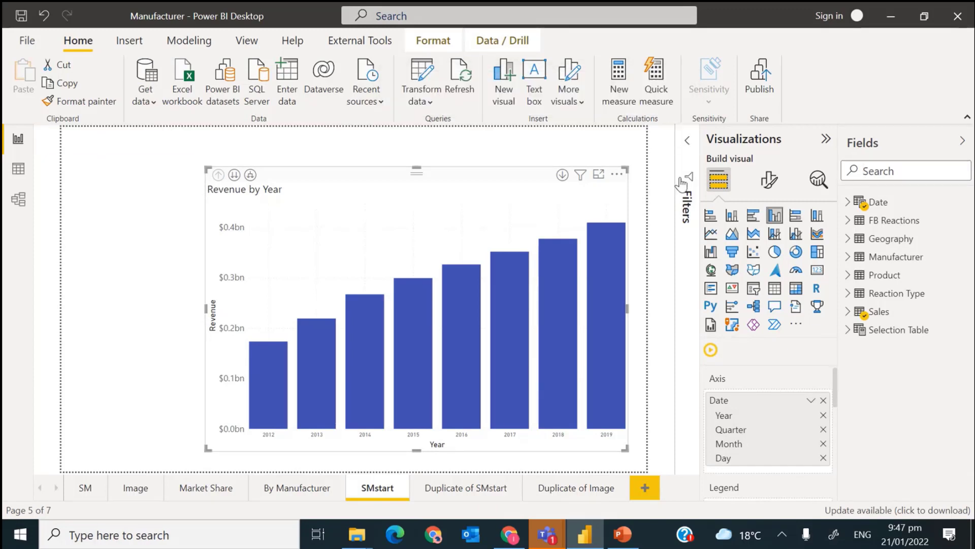
left_click(689, 144)
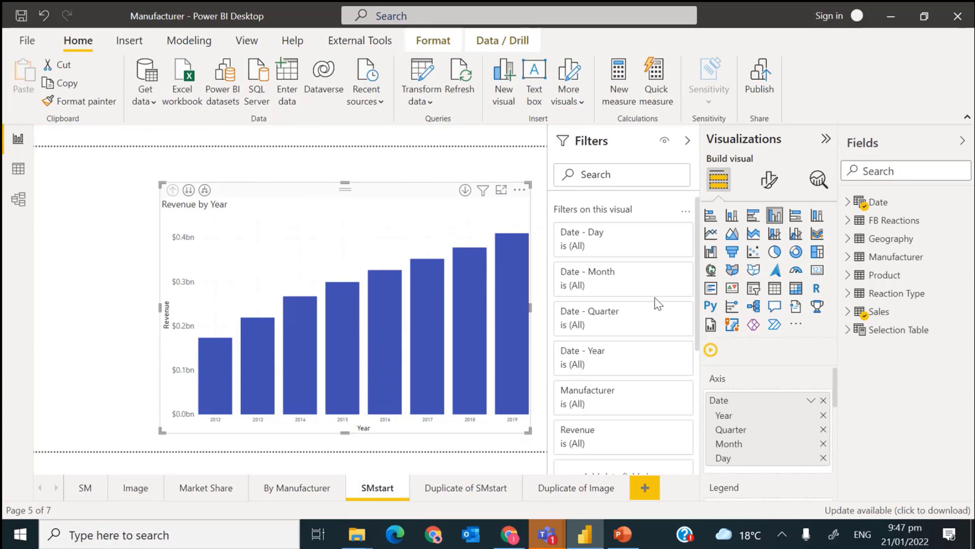
mouse_move(624, 397)
left_click(648, 392)
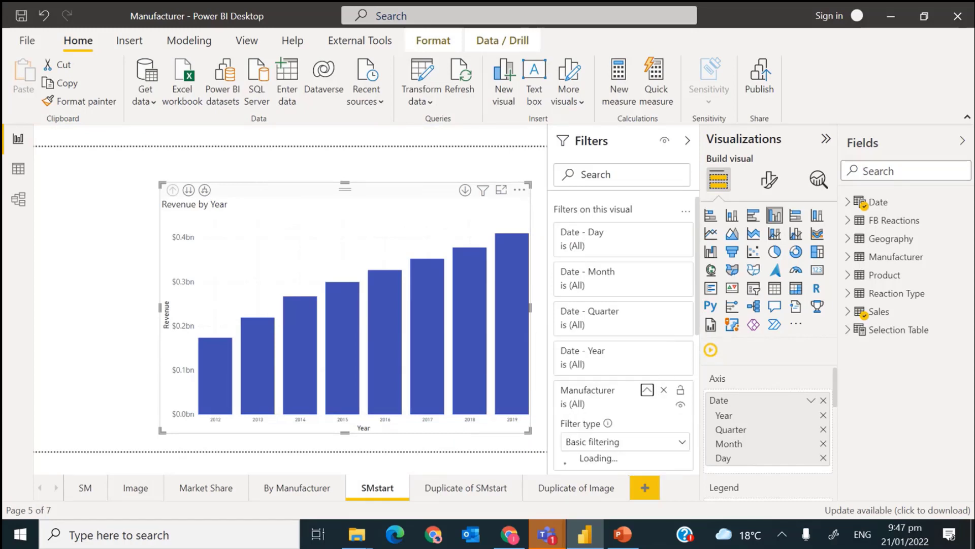
scroll(648, 391, "down", 2)
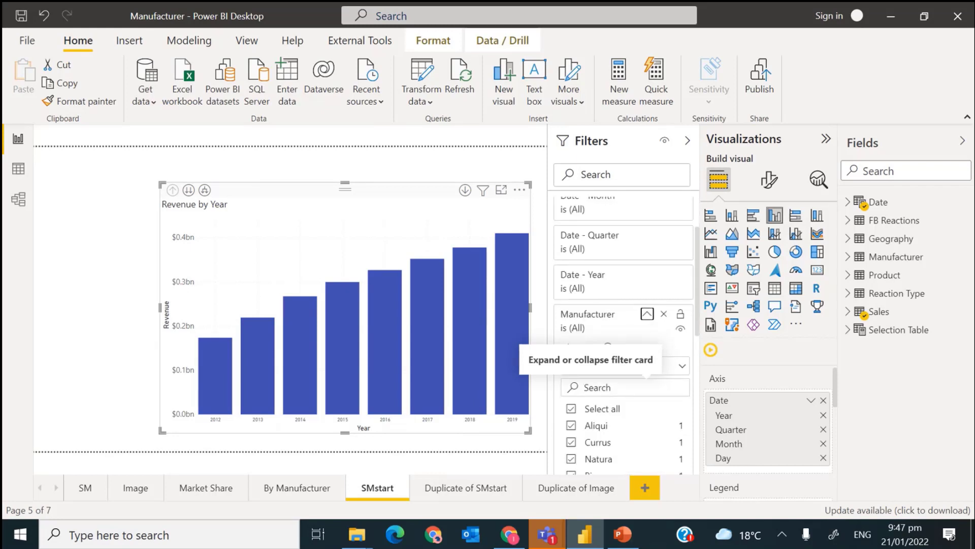
scroll(649, 391, "up", 1)
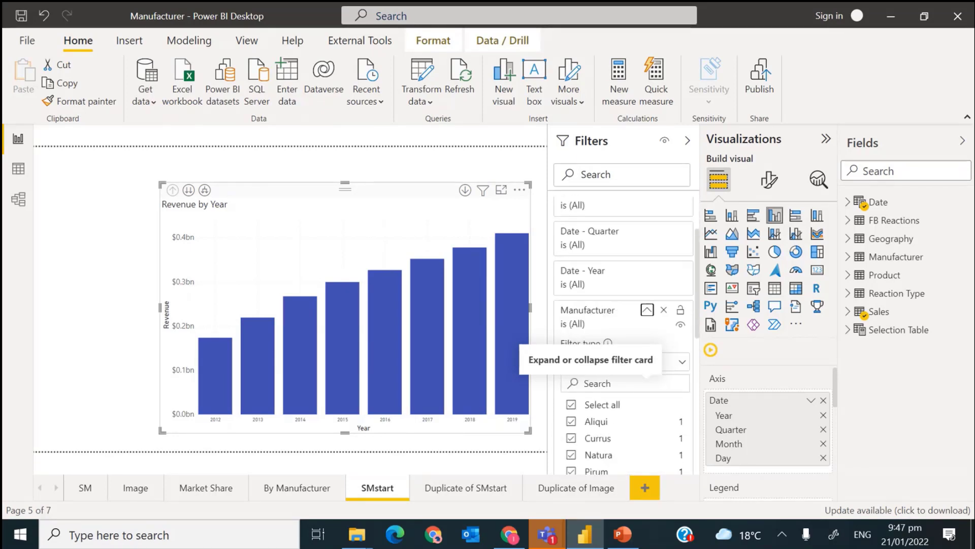
Limit Manufacturer to Aliqui and Natura, then reselect the Revenue by Year chart.
left_click(571, 421)
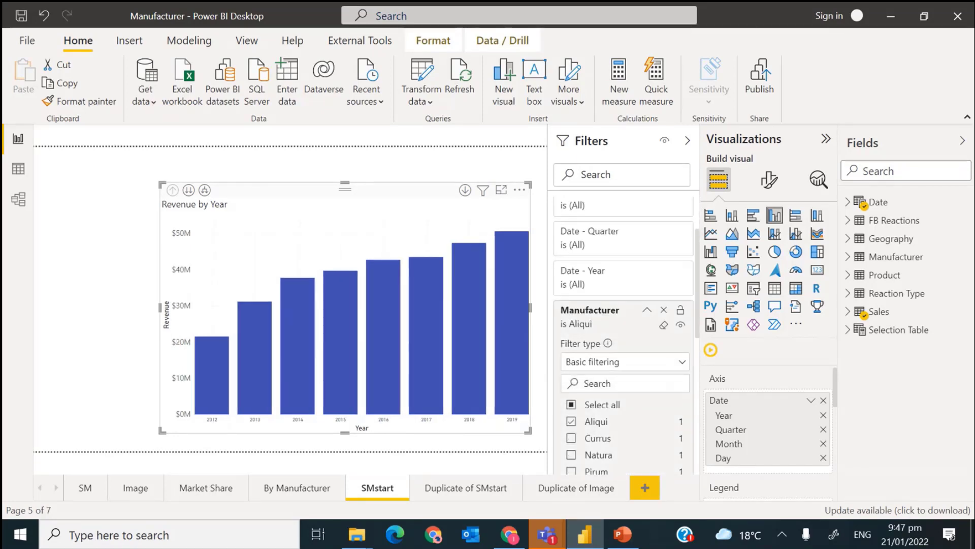
scroll(625, 343, "down", 1)
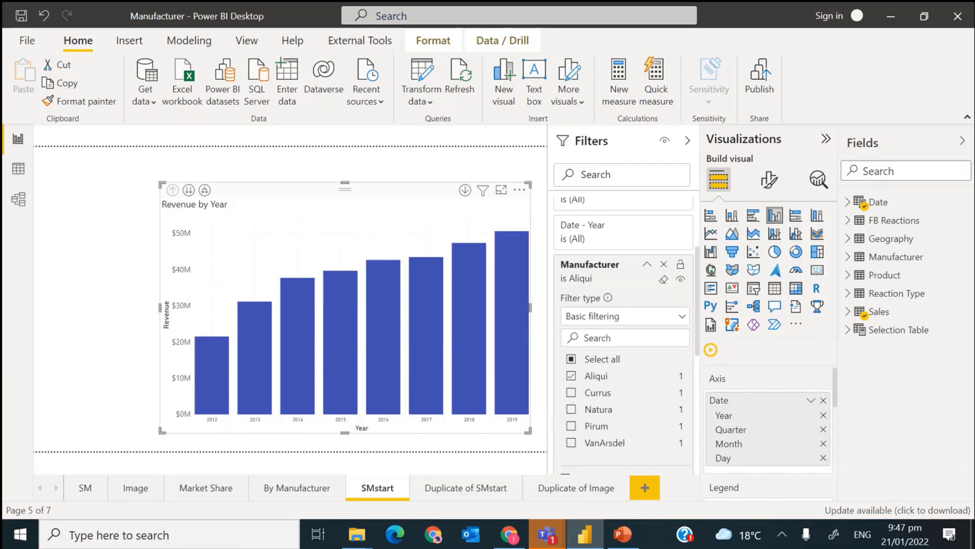
left_click(572, 408)
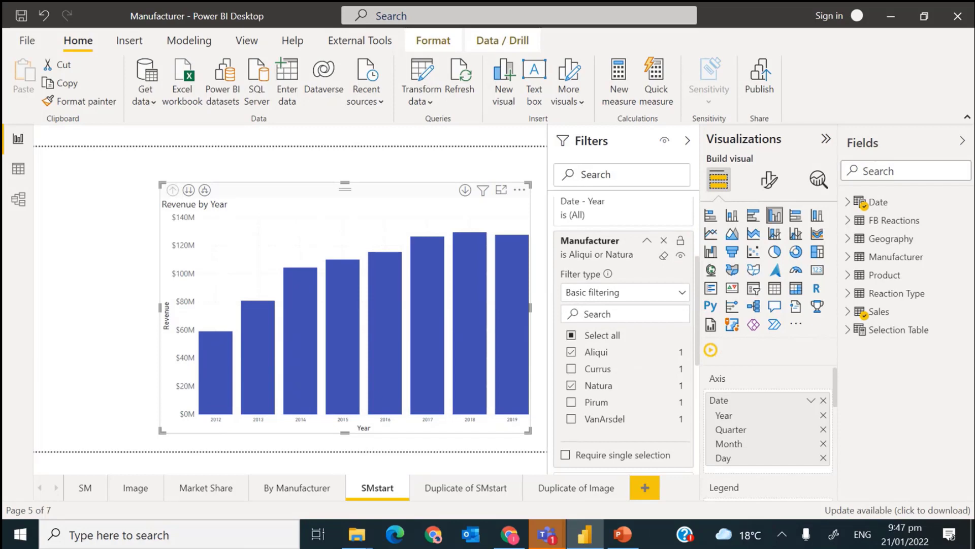
scroll(625, 343, "up", 1)
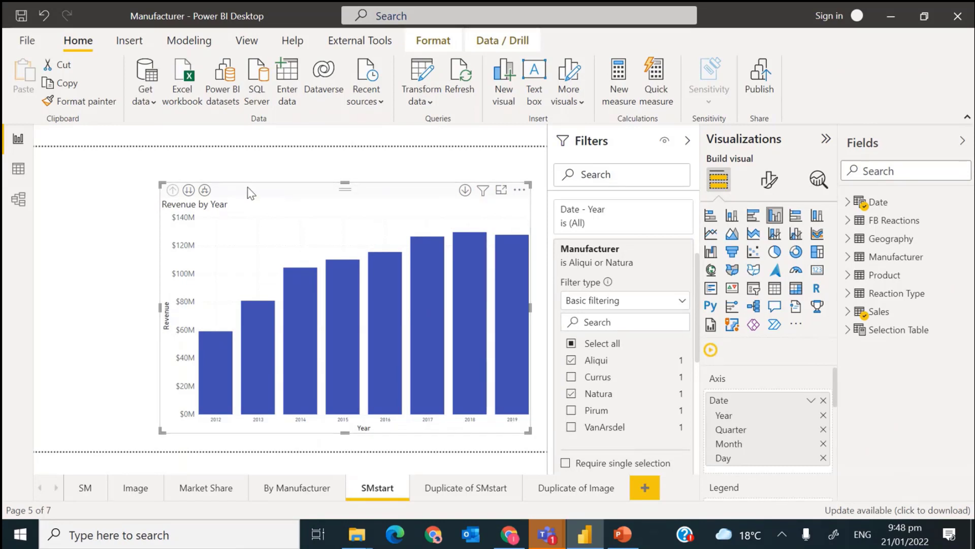
left_click(205, 186)
left_click(238, 208)
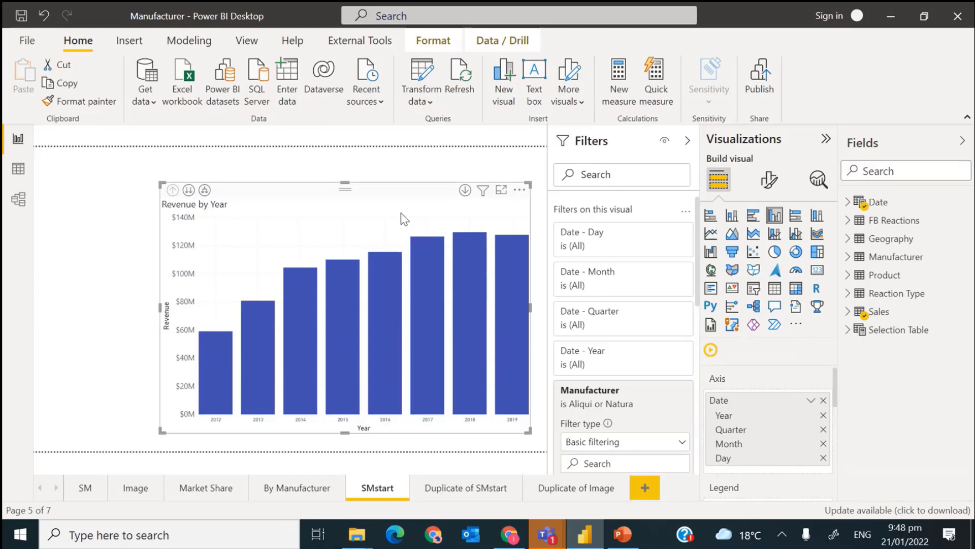
Move the Revenue by Year chart to the page's top-left and shrink it.
left_click_drag(404, 219, 292, 199)
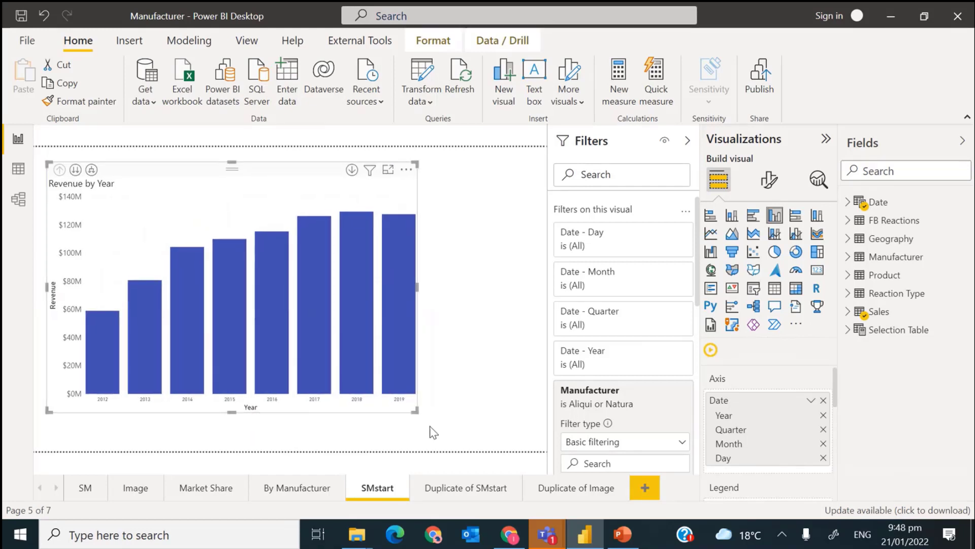
left_click_drag(413, 410, 336, 381)
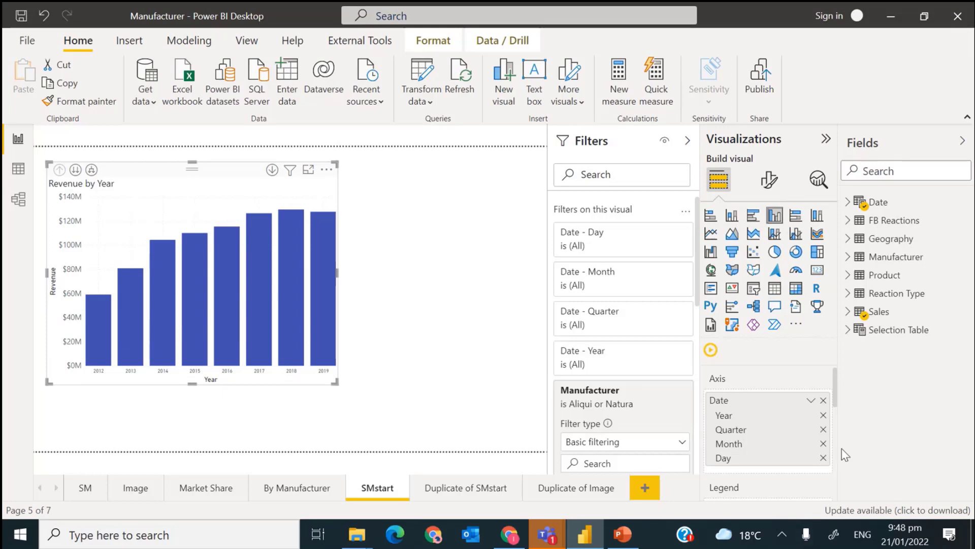
scroll(837, 455, "down", 2)
scroll(837, 455, "down", 1)
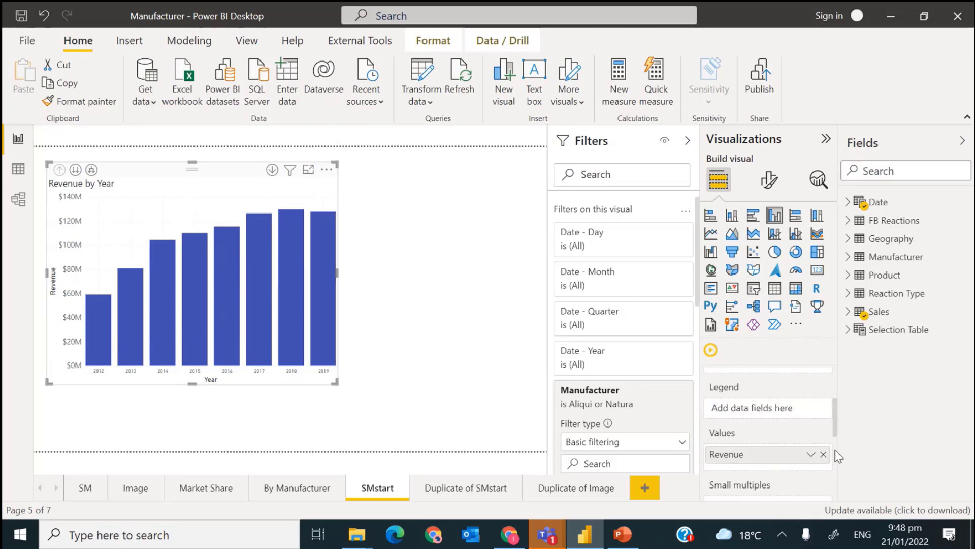
scroll(834, 431, "down", 2)
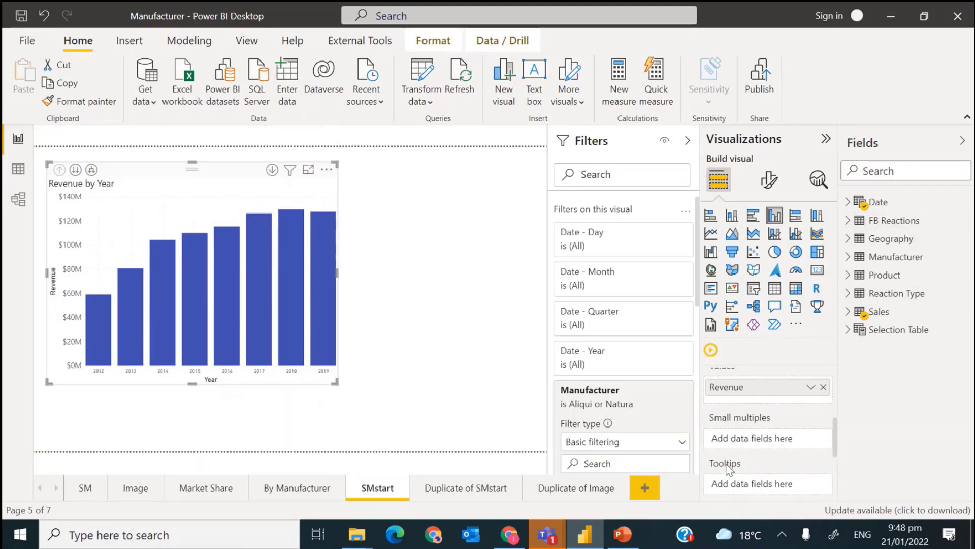
left_click(883, 173)
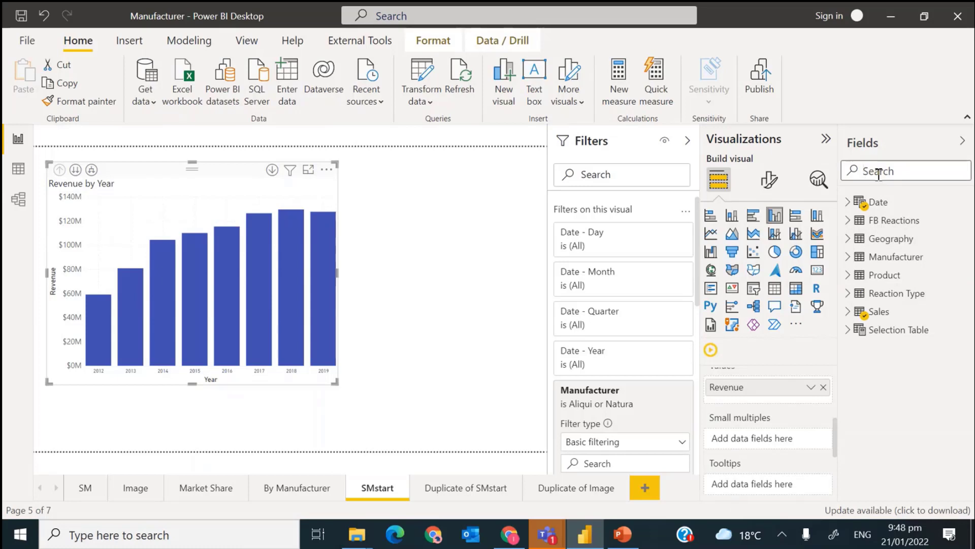
type("aanufa")
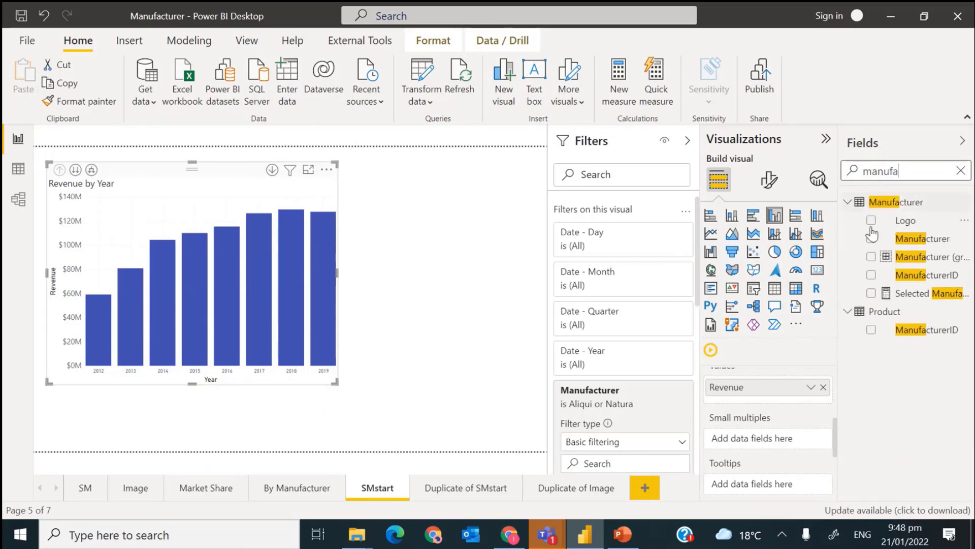
mouse_move(872, 241)
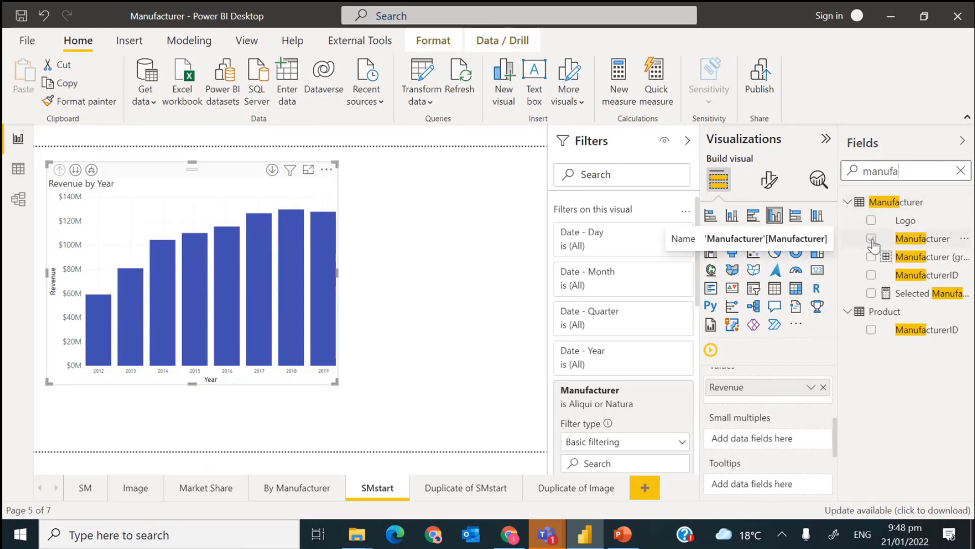
Split the columns by Manufacturer, widen the chart and include all manufacturers in the filter.
left_click(872, 238)
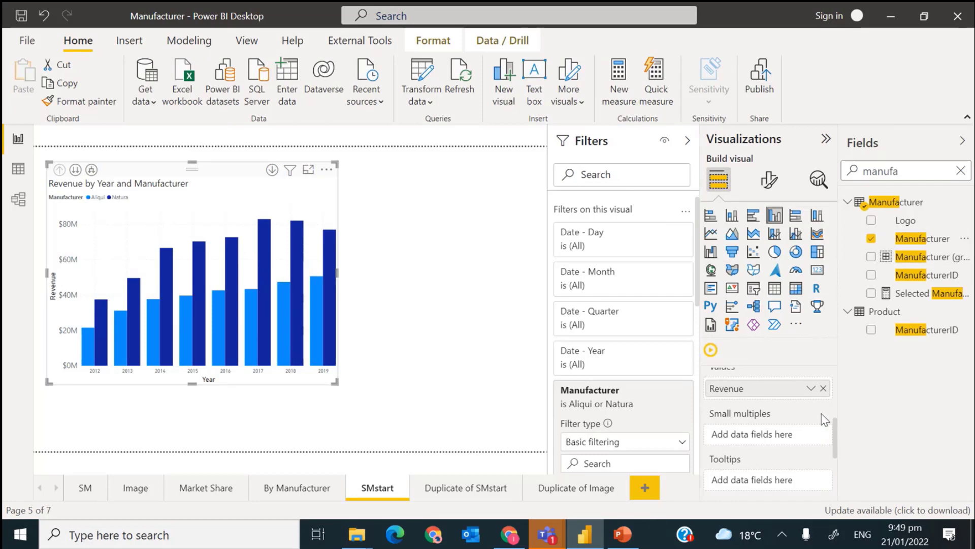
scroll(824, 419, "up", 3)
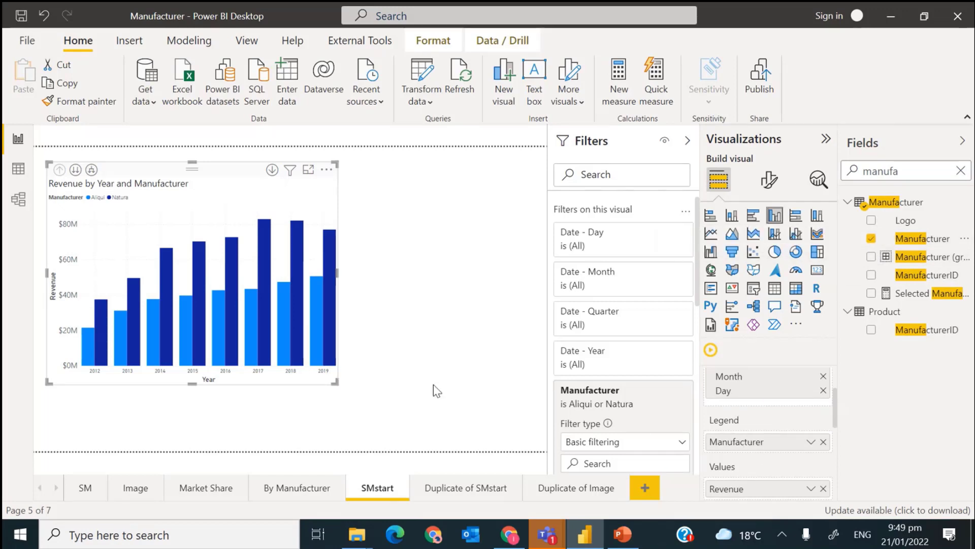
left_click_drag(335, 383, 484, 385)
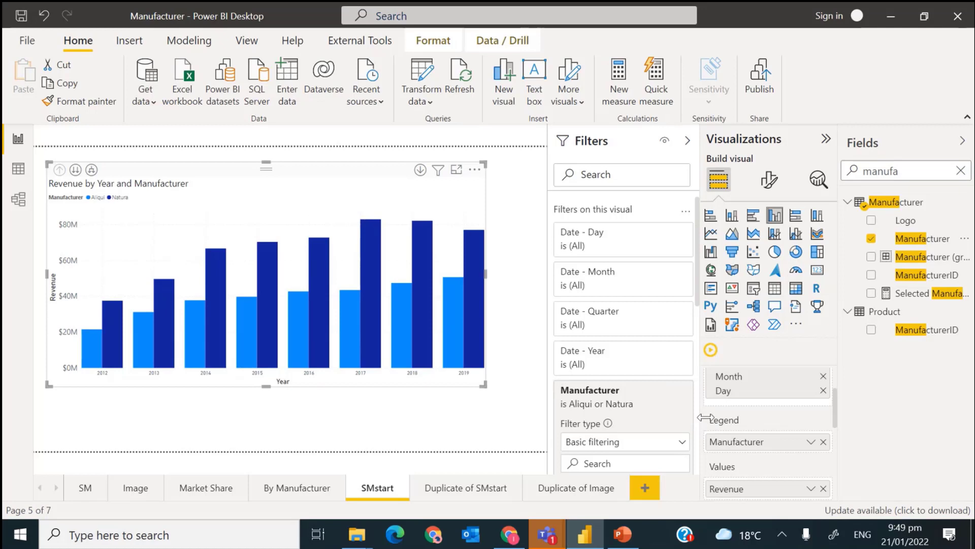
mouse_move(623, 404)
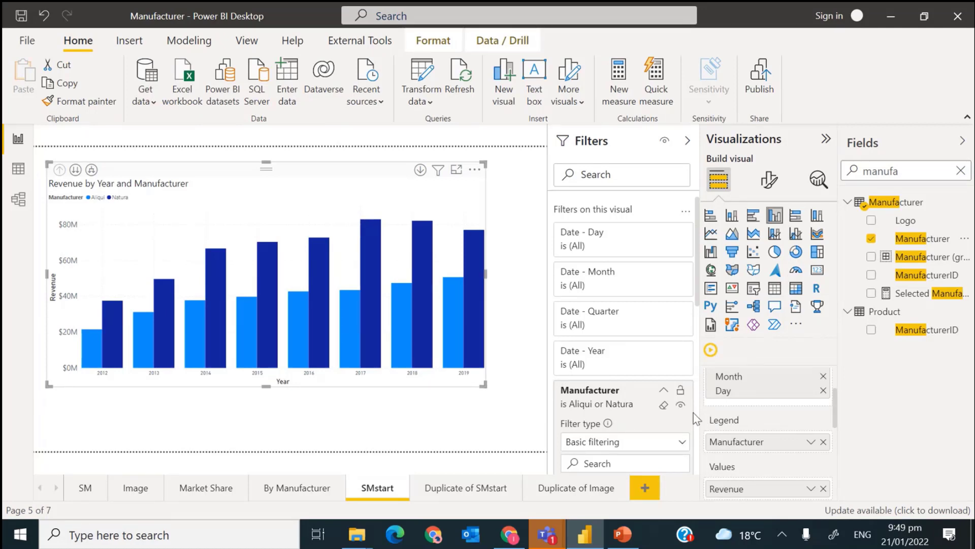
scroll(694, 418, "down", 3)
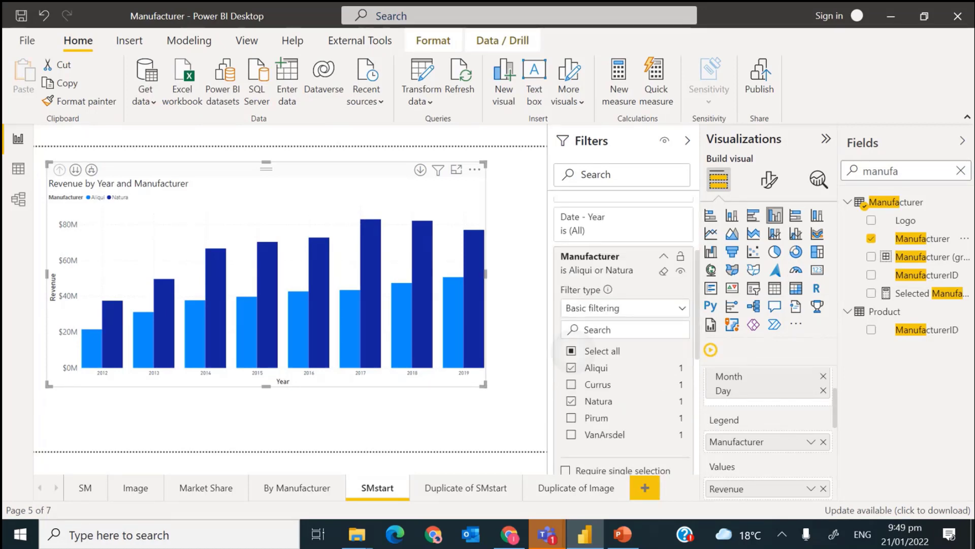
left_click(572, 350)
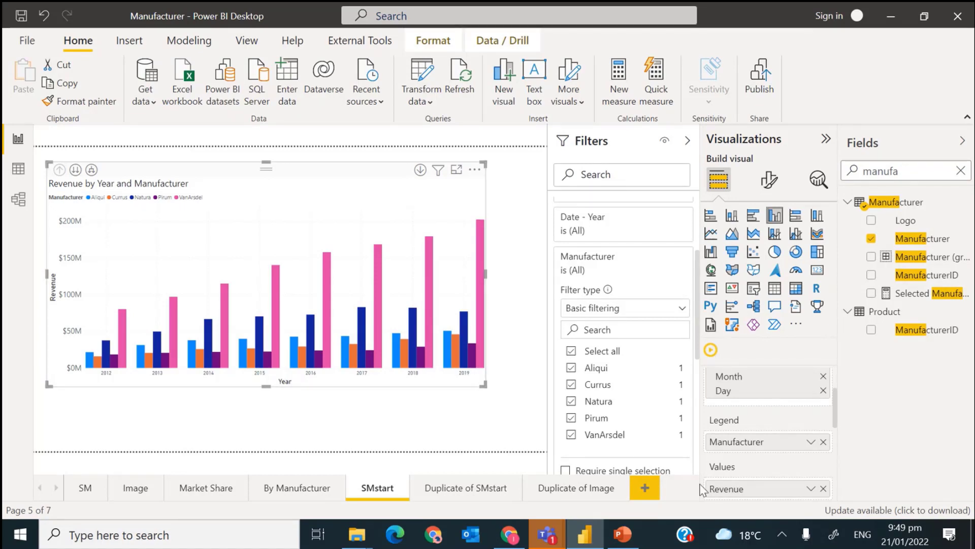
Move Manufacturer from the legend into Small multiples and enlarge the resulting chart.
left_click(823, 442)
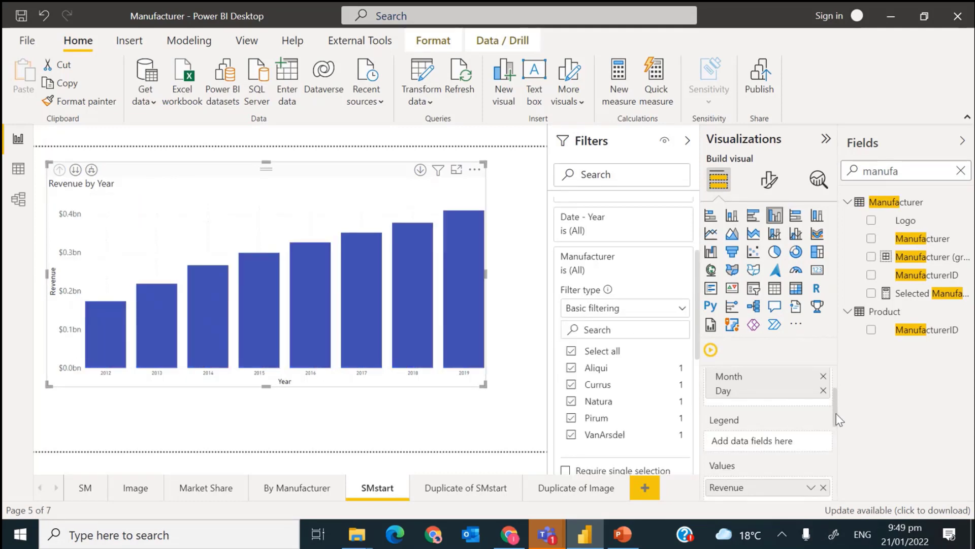
left_click_drag(837, 418, 837, 455)
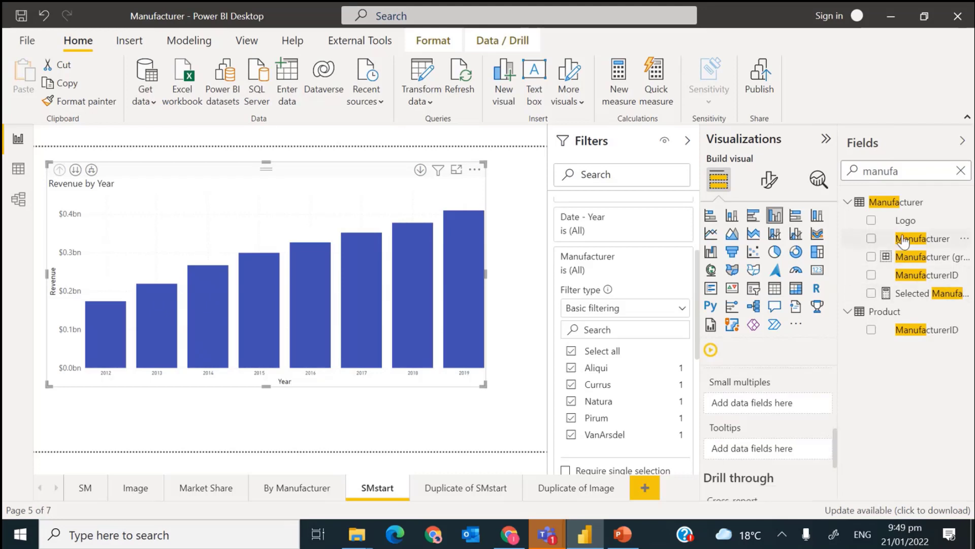
left_click_drag(922, 238, 755, 398)
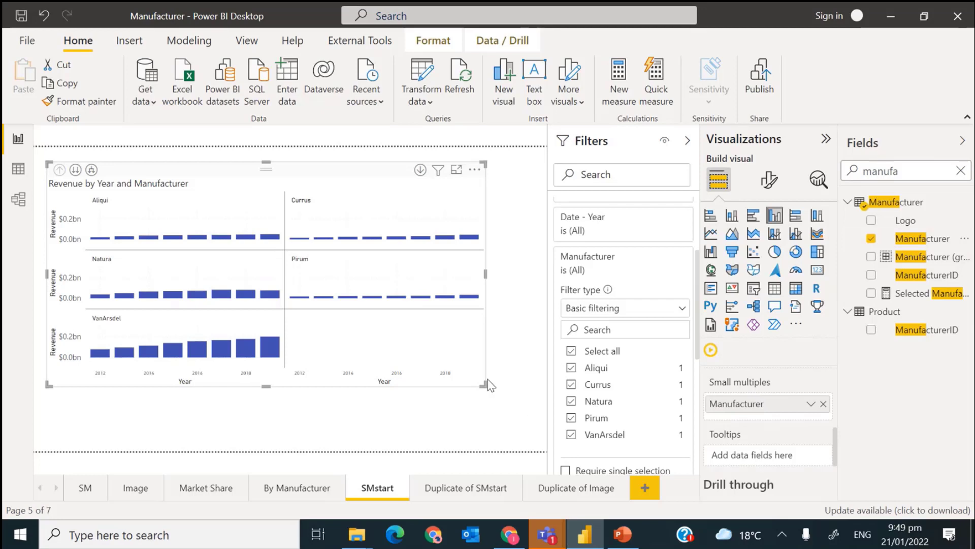
left_click_drag(482, 383, 517, 412)
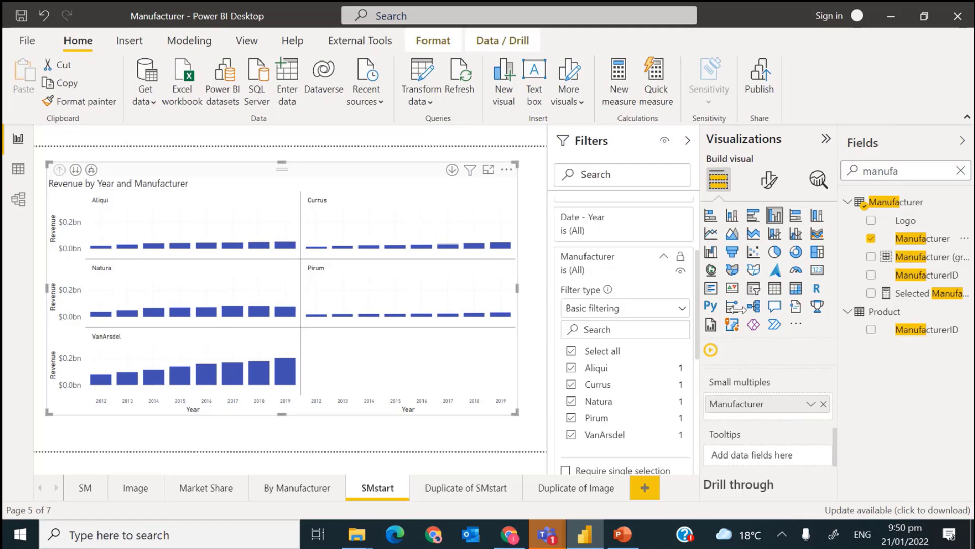
Keep the X-axis type Continuous and raise the year label font size to 14 pt.
left_click(769, 181)
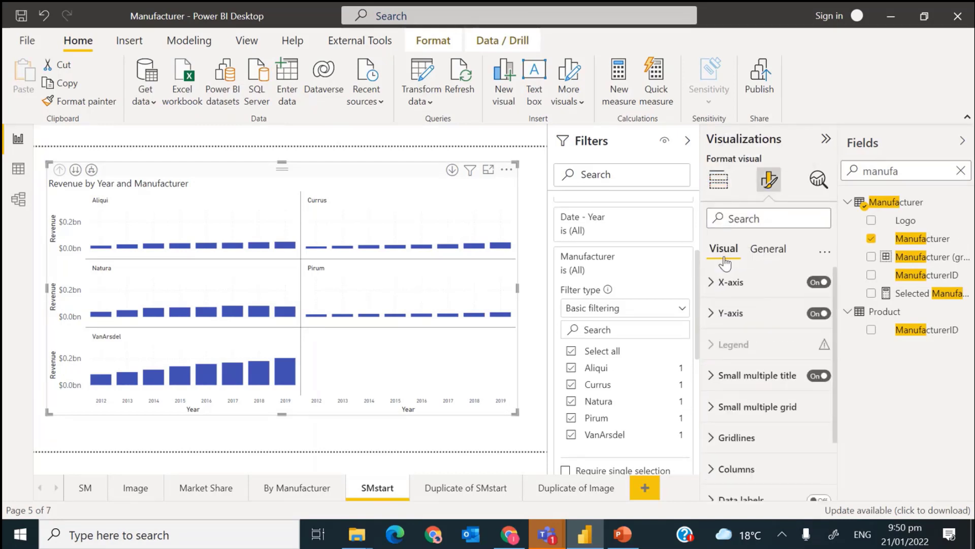
left_click(711, 283)
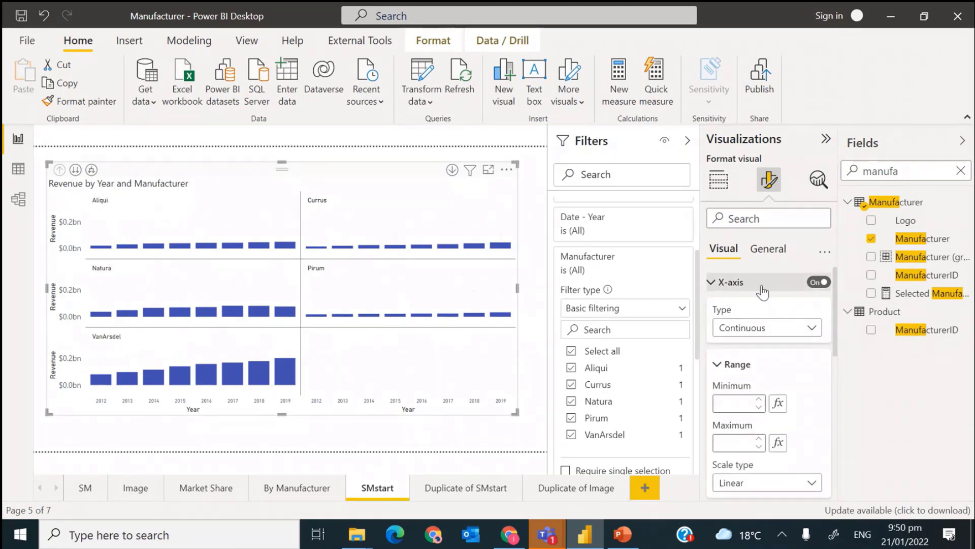
left_click(813, 329)
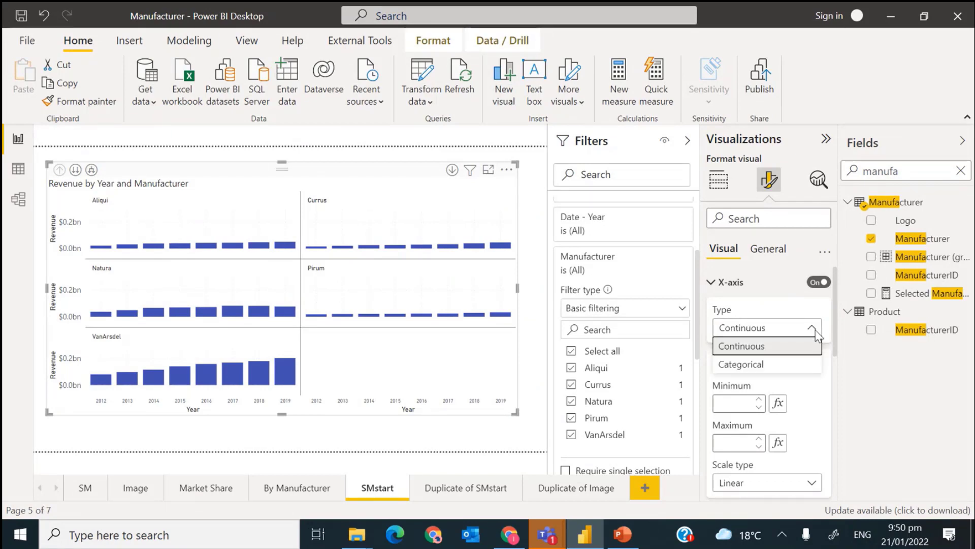
left_click(814, 334)
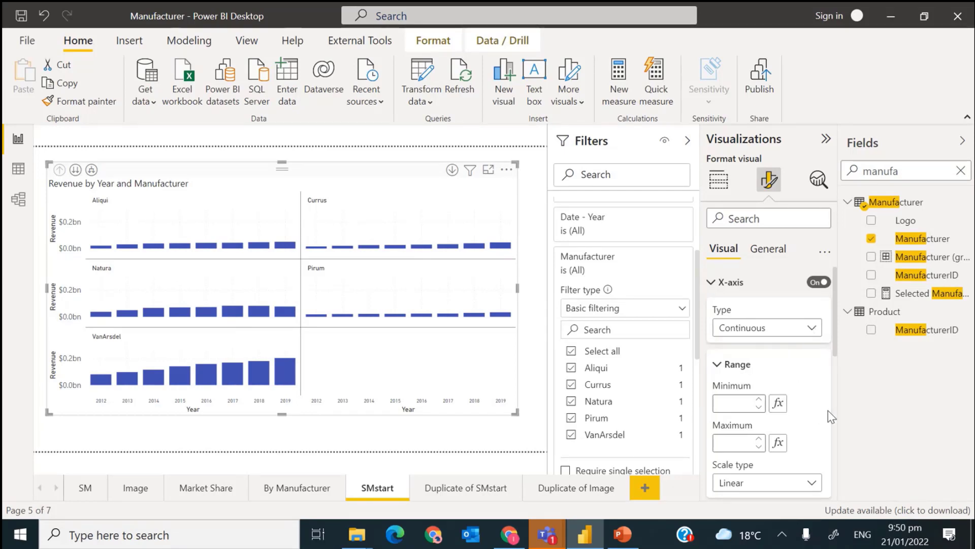
scroll(835, 351, "down", 2)
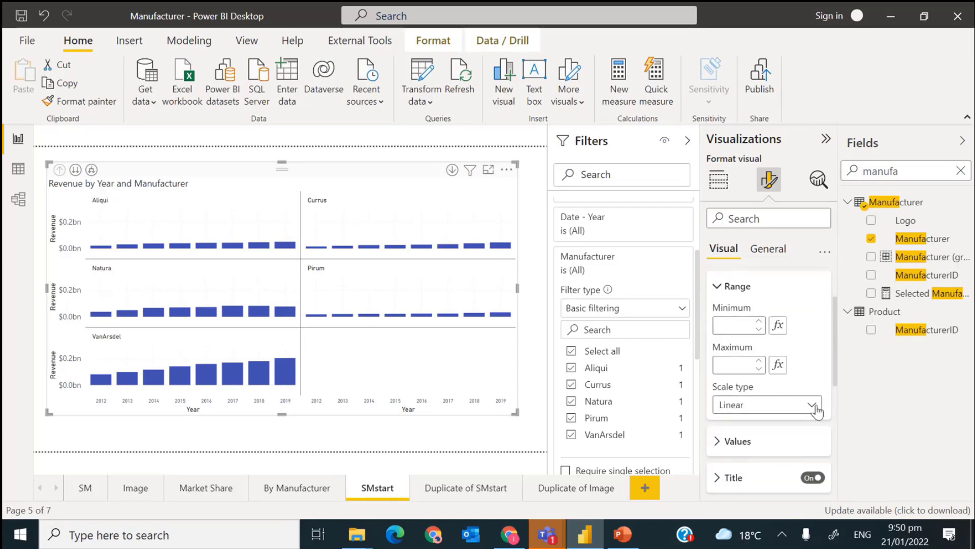
scroll(834, 374, "down", 2)
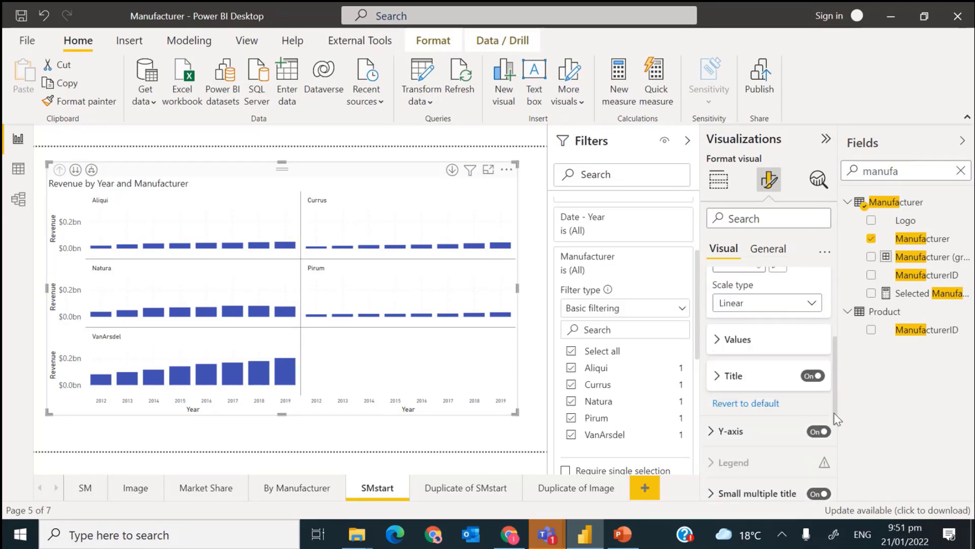
left_click(743, 347)
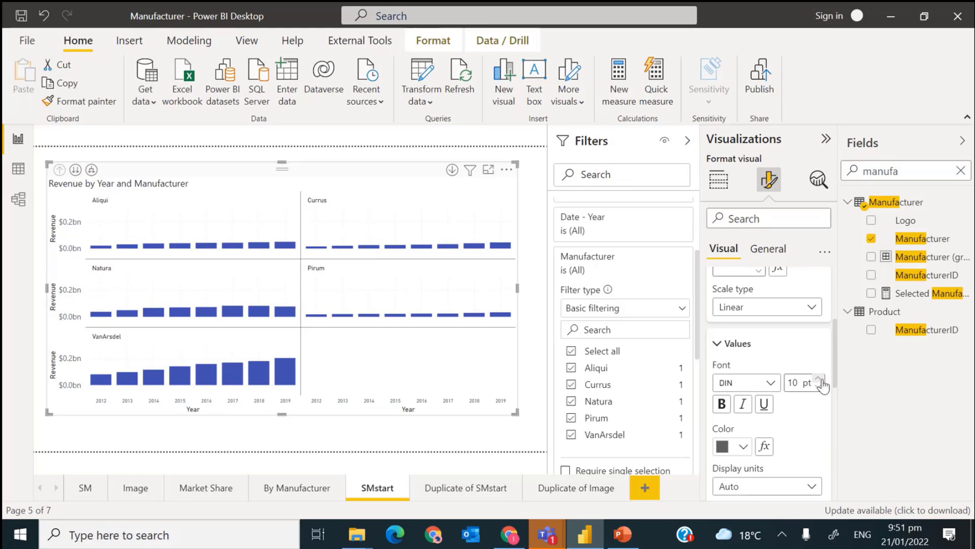
left_click(821, 379)
left_click(821, 379)
left_click(821, 379)
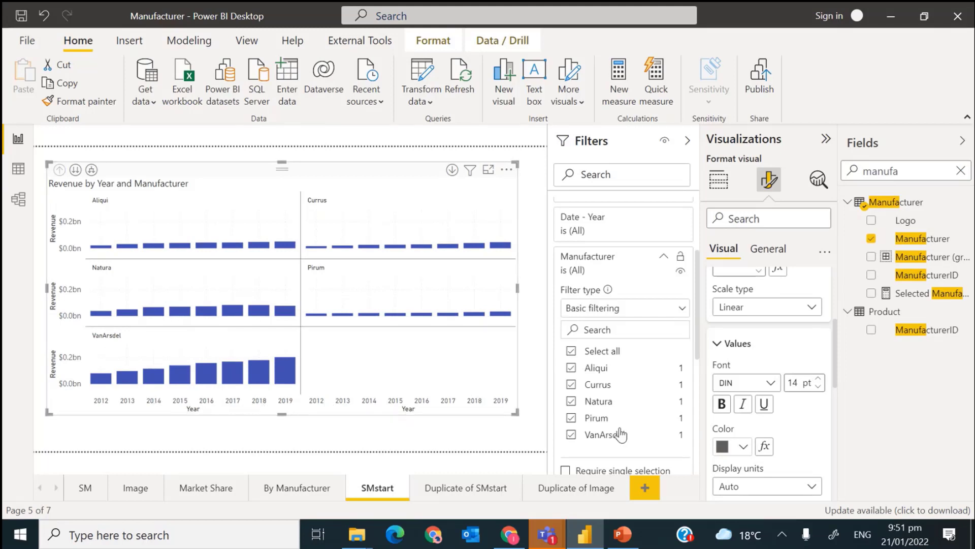
scroll(838, 371, "down", 1)
left_click_drag(838, 371, 838, 421)
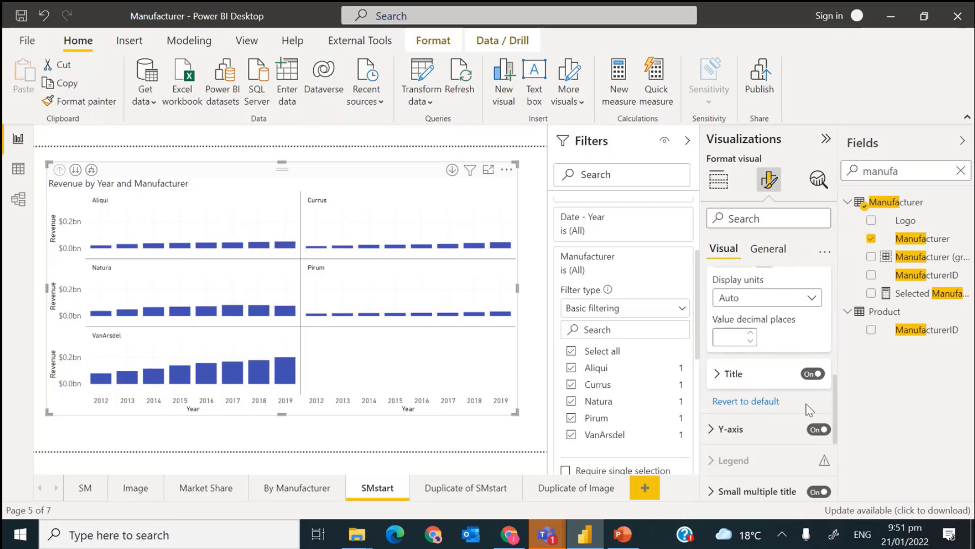
Review the X-axis title, Y-axis range and label settings, then the small multiple title settings.
left_click(718, 376)
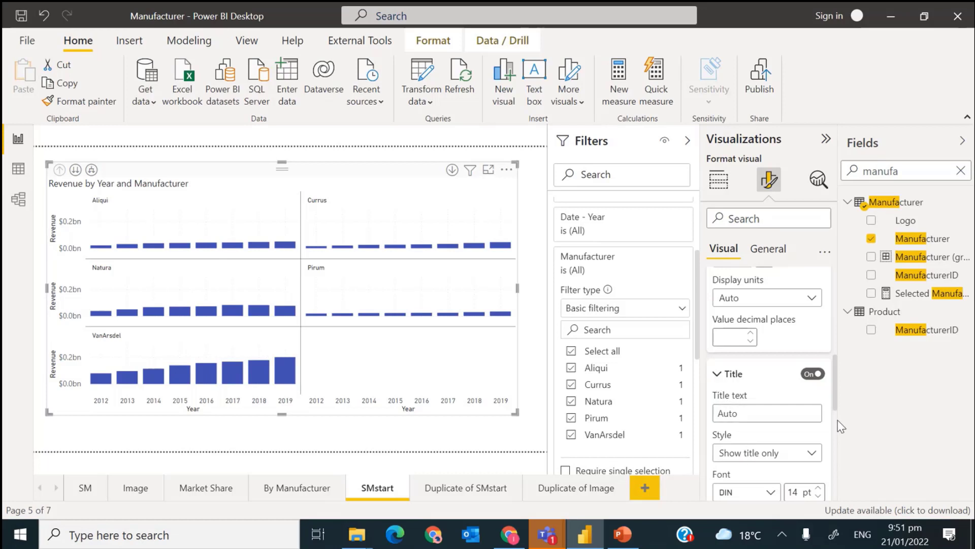
left_click(716, 373)
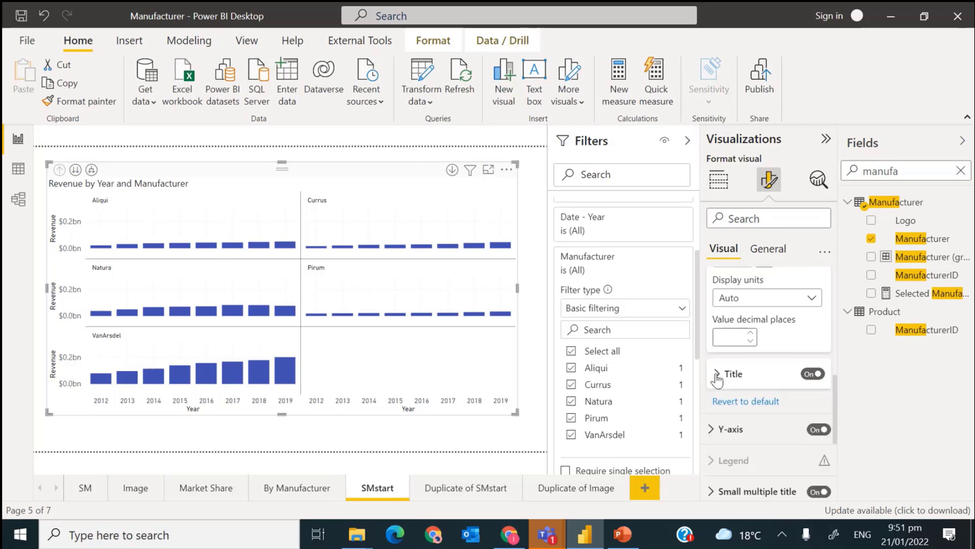
left_click(718, 429)
left_click_drag(834, 373, 834, 405)
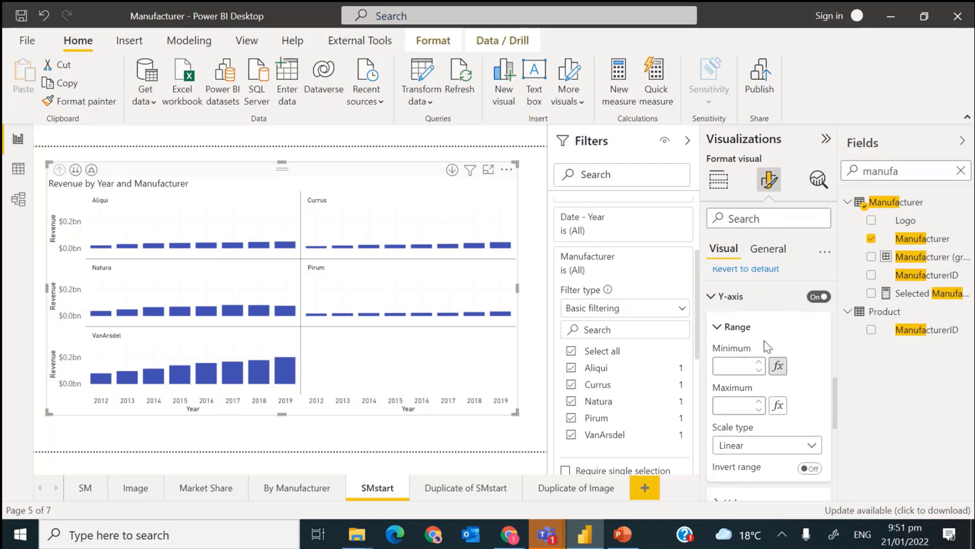
left_click(718, 328)
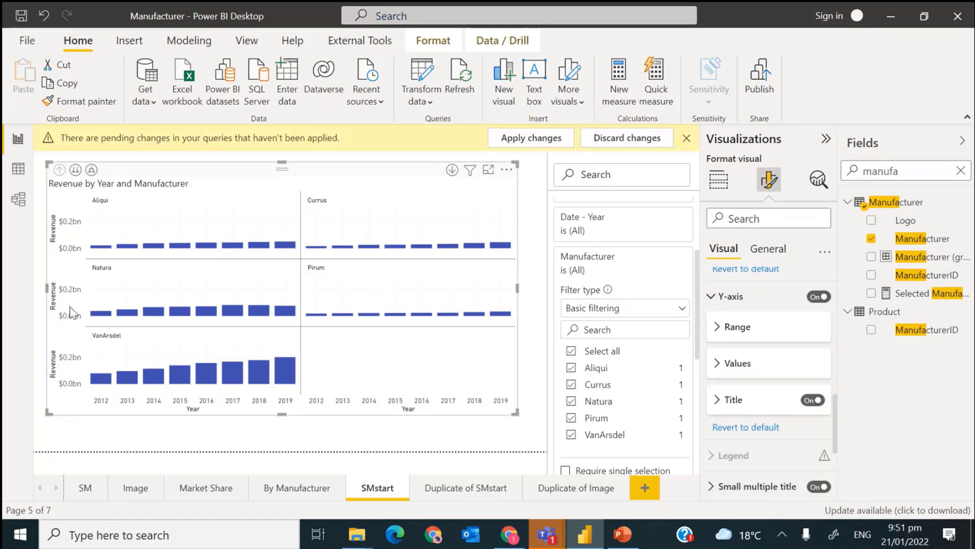
left_click(724, 363)
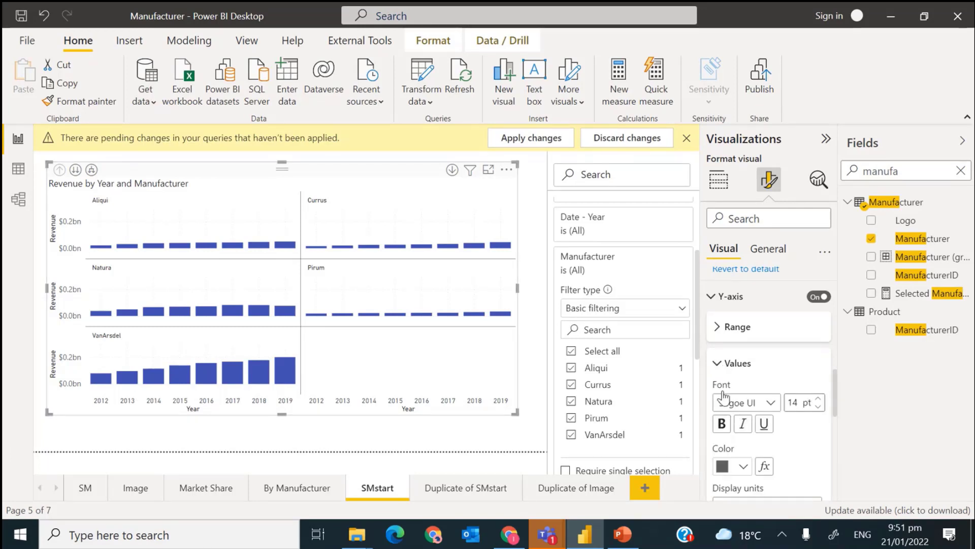
left_click(717, 365)
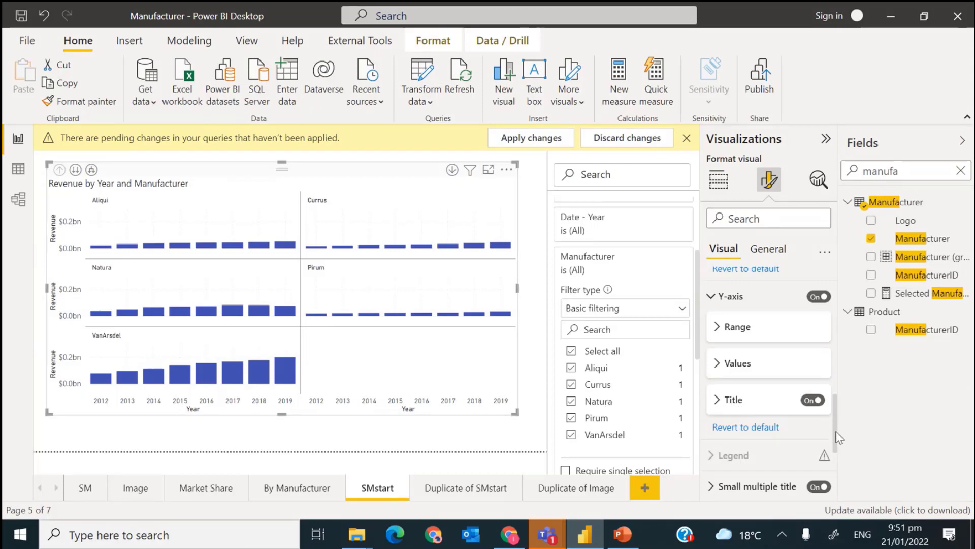
scroll(838, 437, "down", 3)
scroll(838, 437, "down", 1)
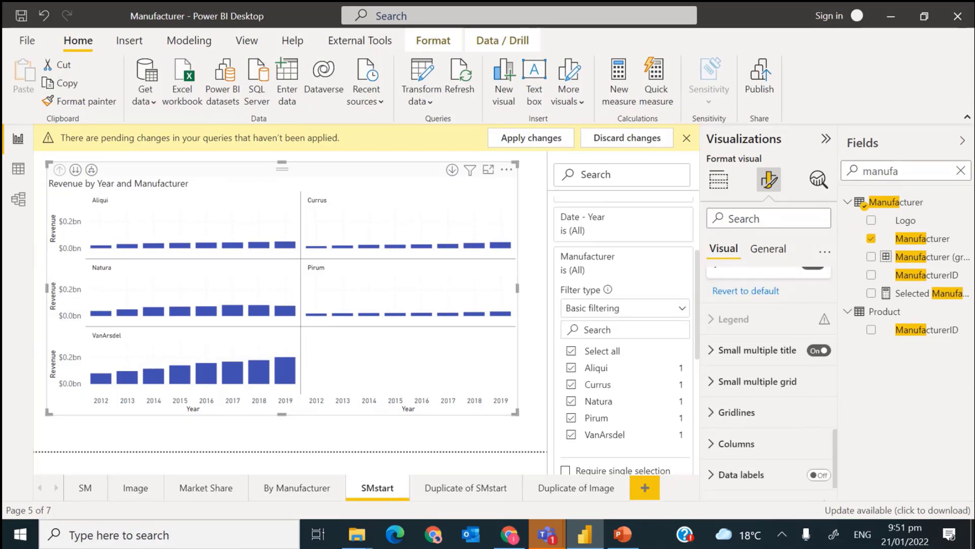
left_click(757, 350)
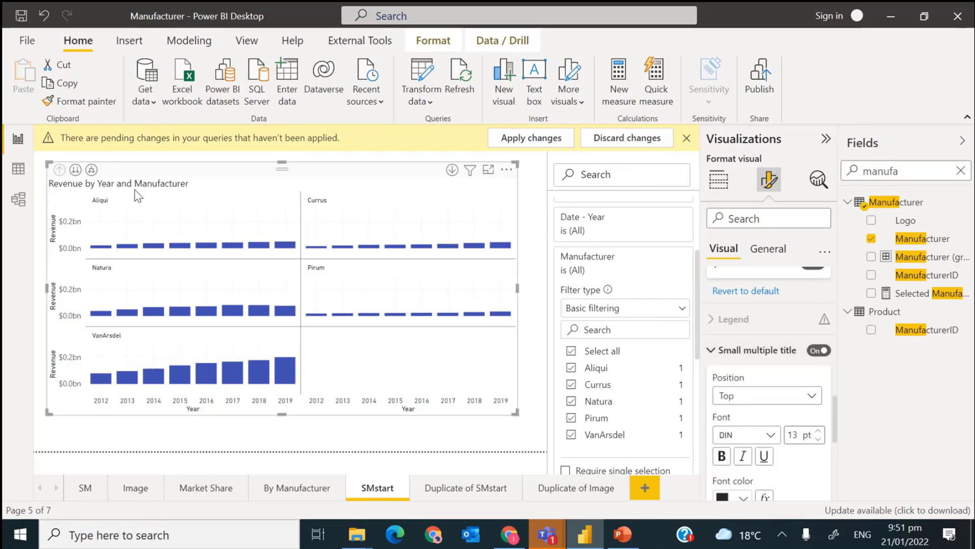
scroll(770, 343, "down", 1)
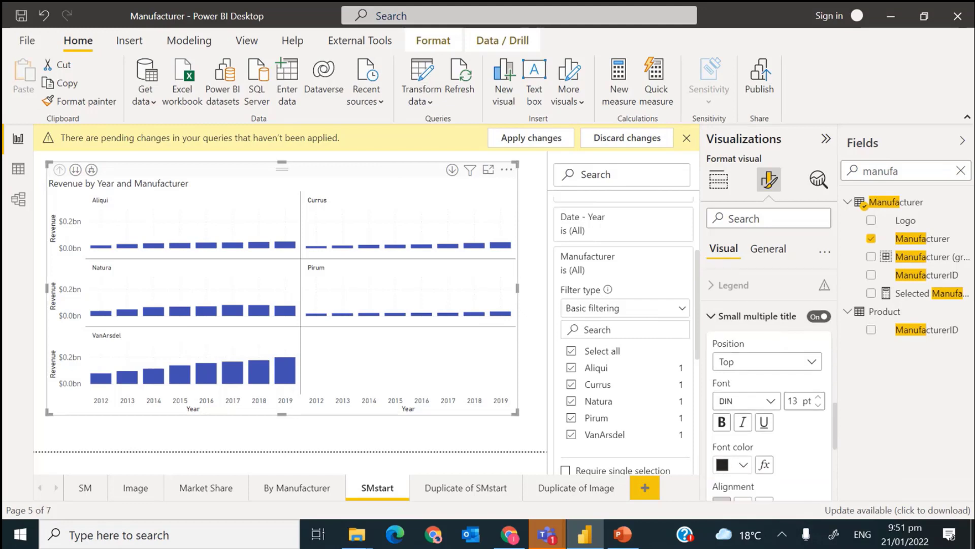
scroll(770, 343, "down", 2)
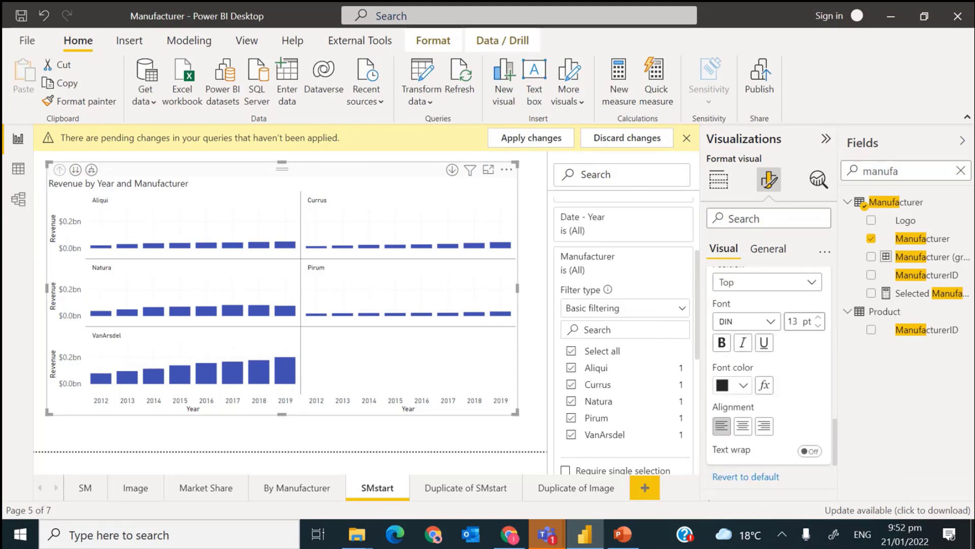
scroll(770, 342, "down", 1)
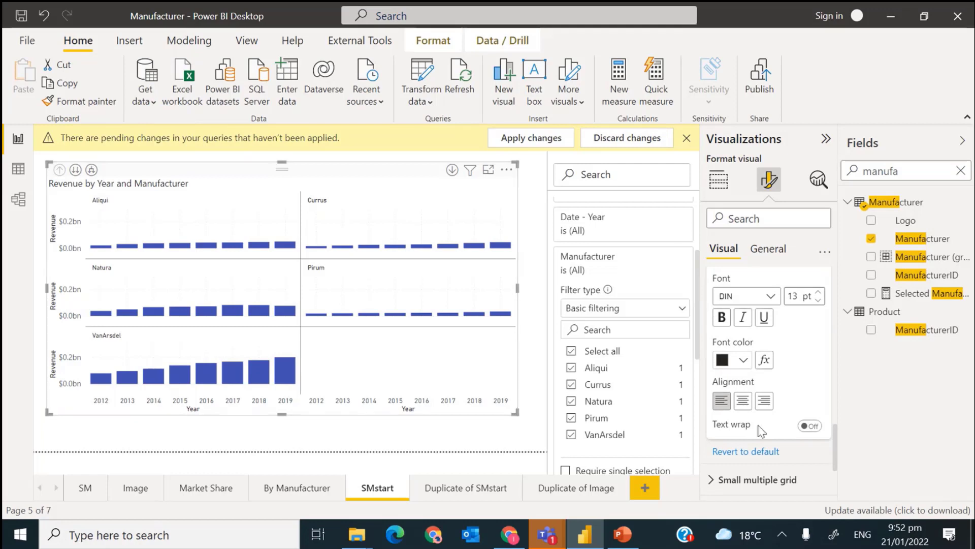
scroll(760, 431, "down", 2)
scroll(761, 431, "down", 1)
scroll(761, 432, "down", 1)
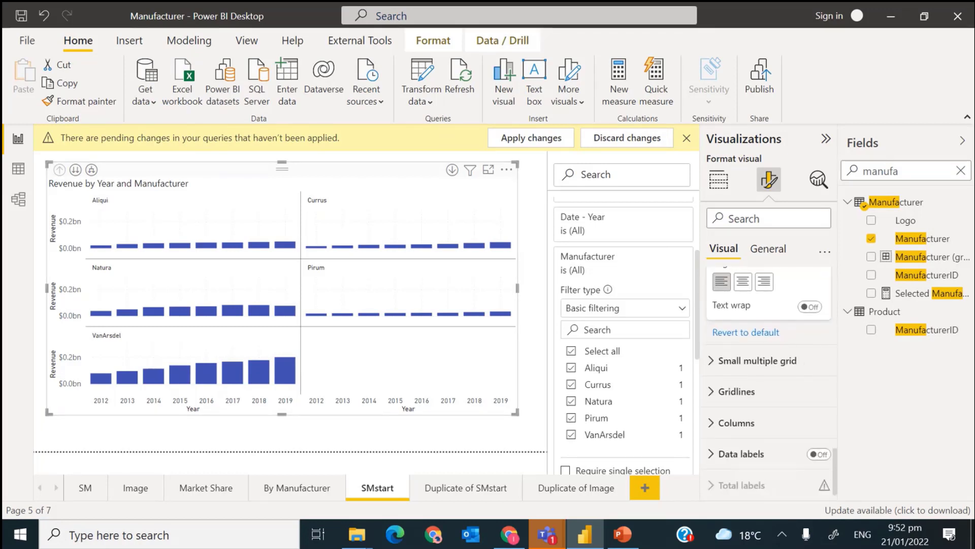
Set the small multiple grid layout to 2 rows and 3 columns.
left_click(758, 360)
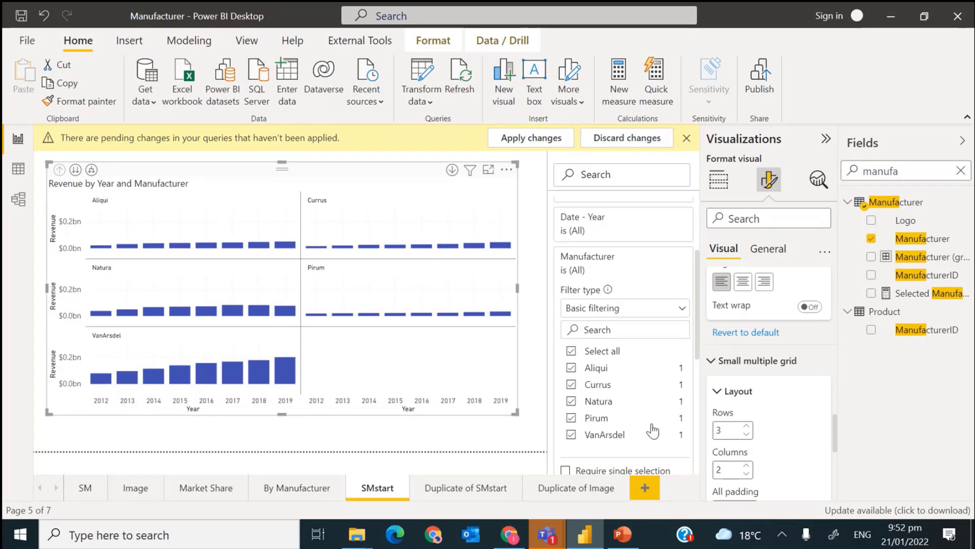
left_click(748, 427)
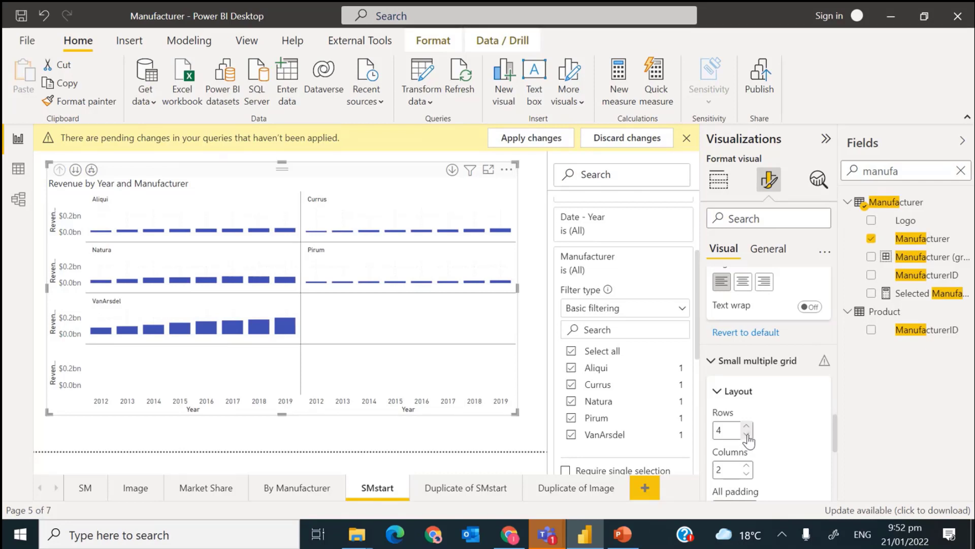
left_click(748, 434)
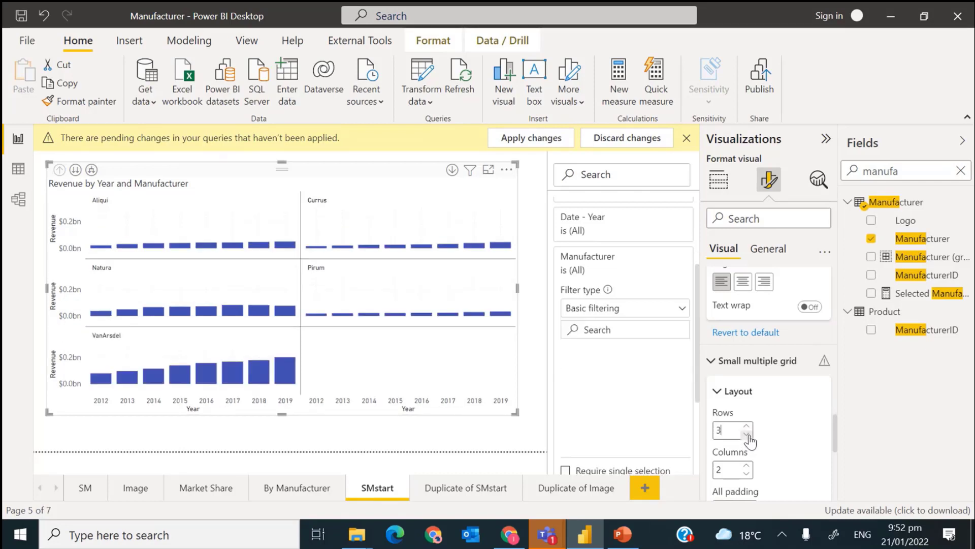
left_click(748, 435)
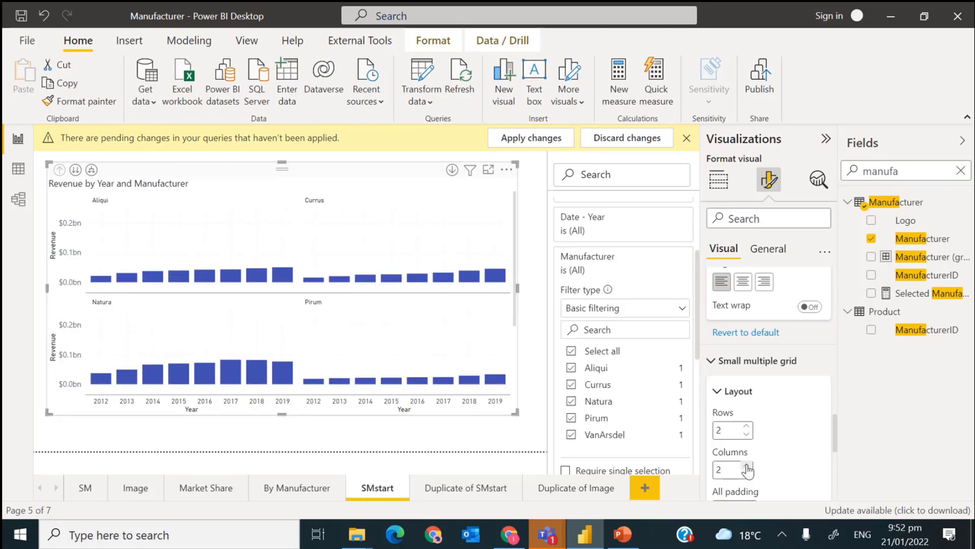
left_click(748, 465)
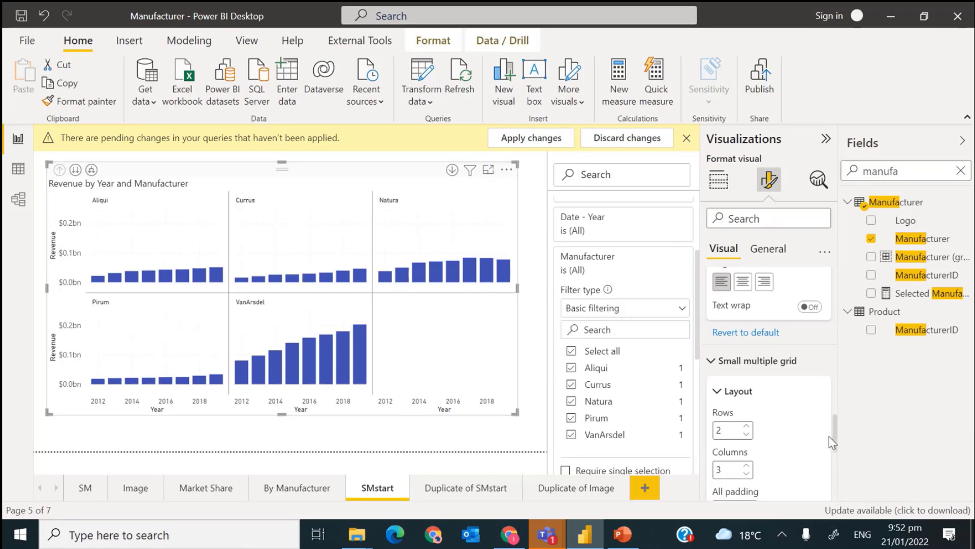
left_click(711, 361)
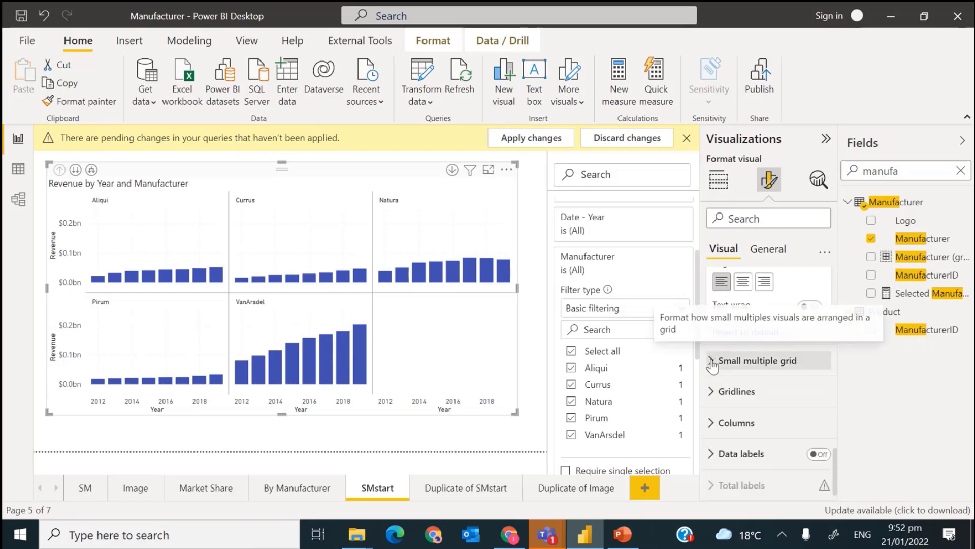
Set the horizontal gridline style to Dotted.
left_click(731, 392)
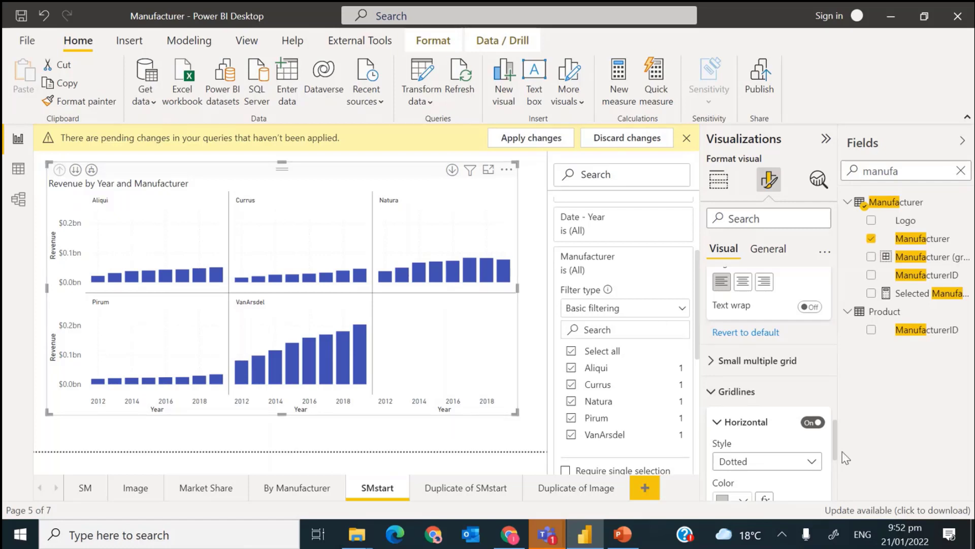
left_click(816, 466)
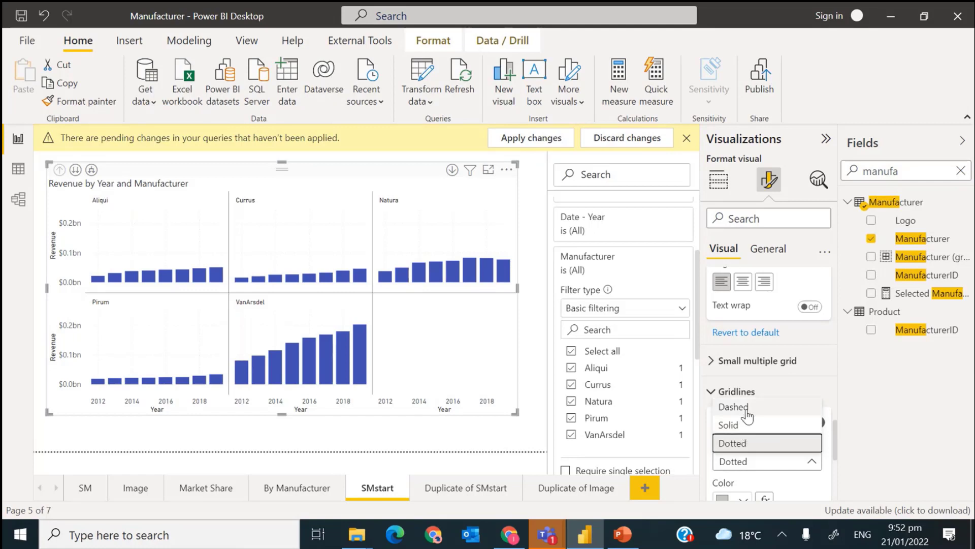
left_click(795, 446)
left_click_drag(834, 448, 836, 473)
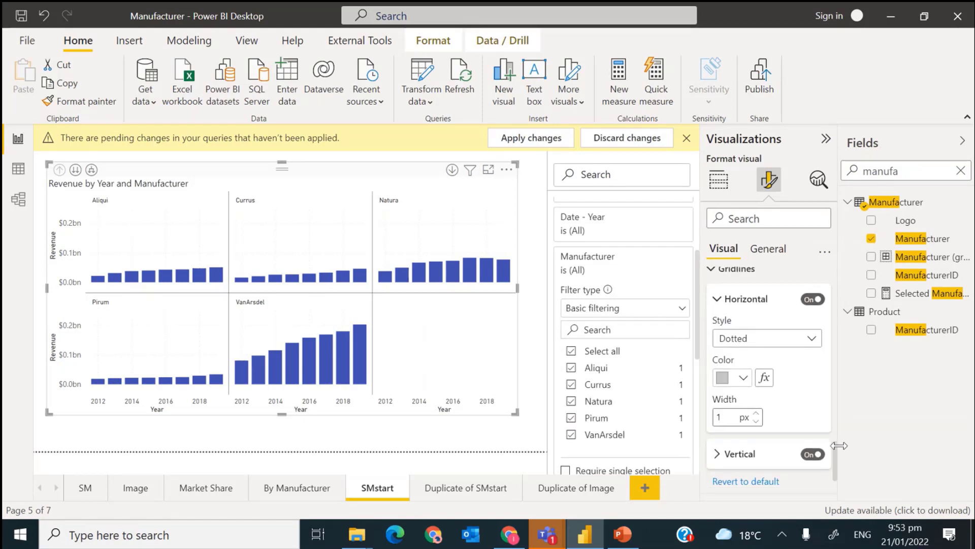
left_click(720, 299)
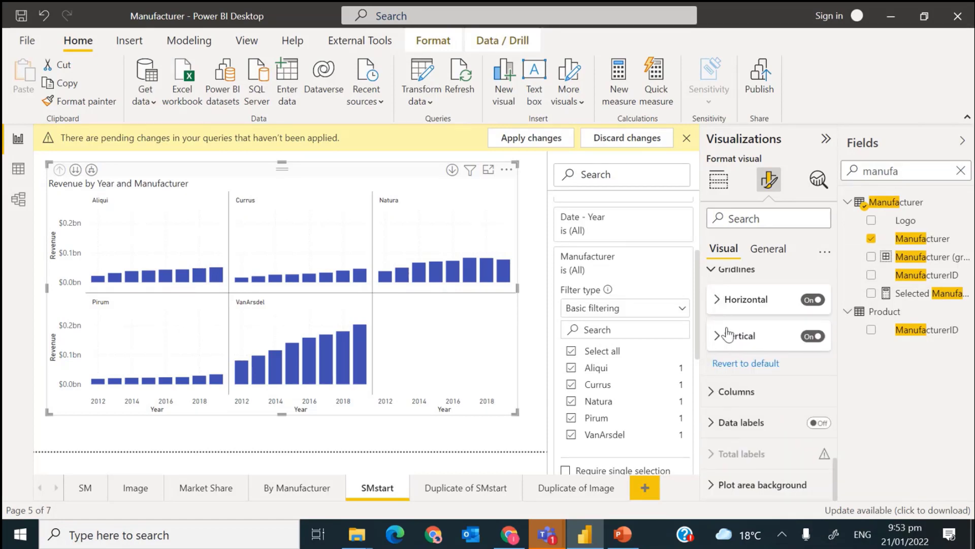
Review the vertical gridline settings and bring up the data label settings.
left_click(728, 334)
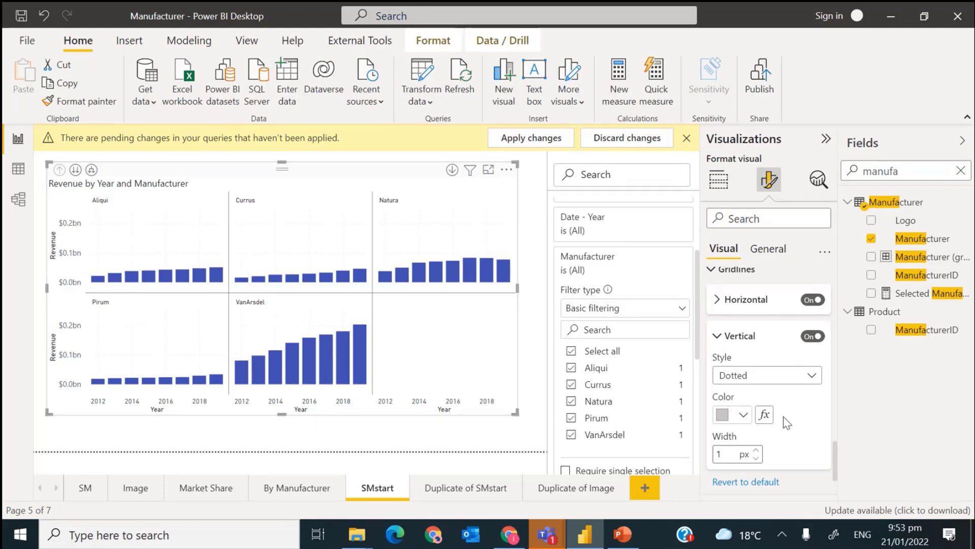
left_click(716, 336)
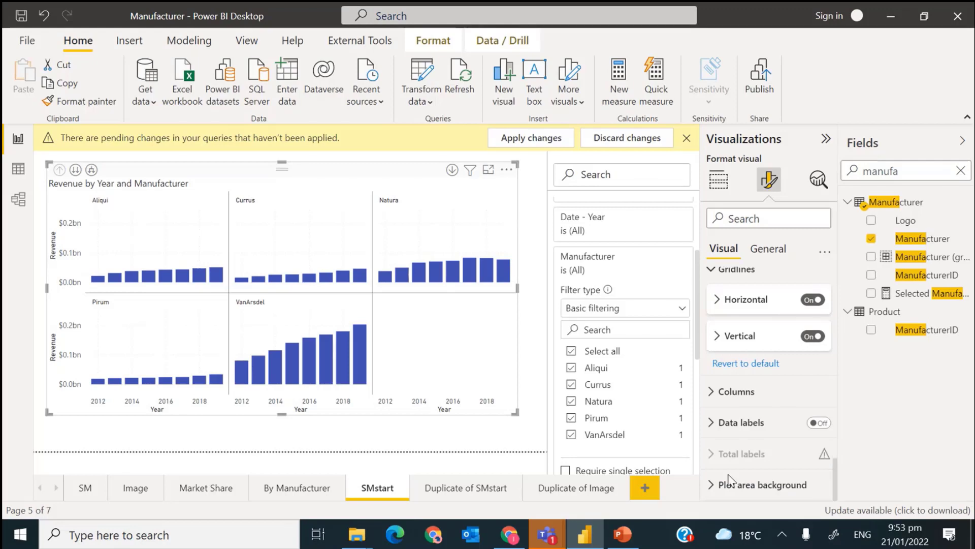
left_click(737, 424)
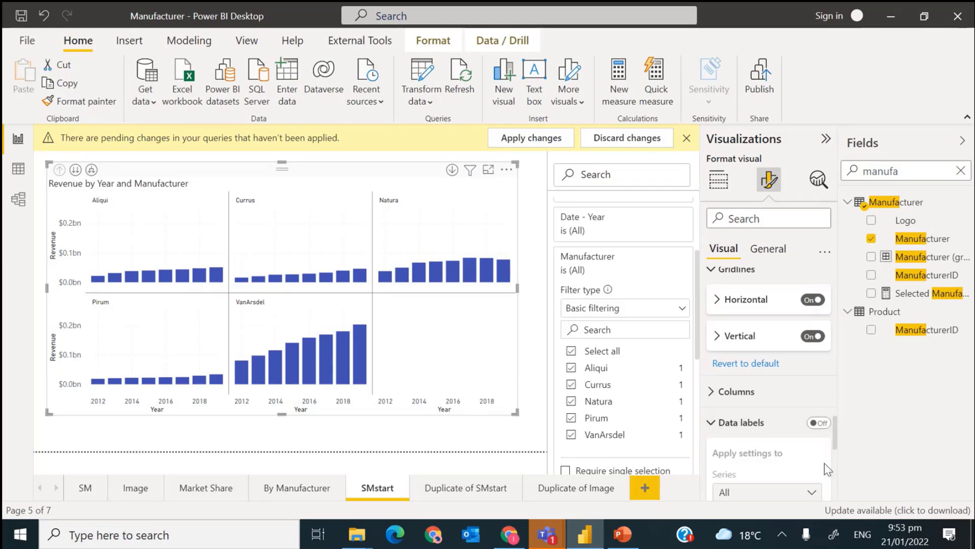
left_click_drag(835, 442, 838, 461)
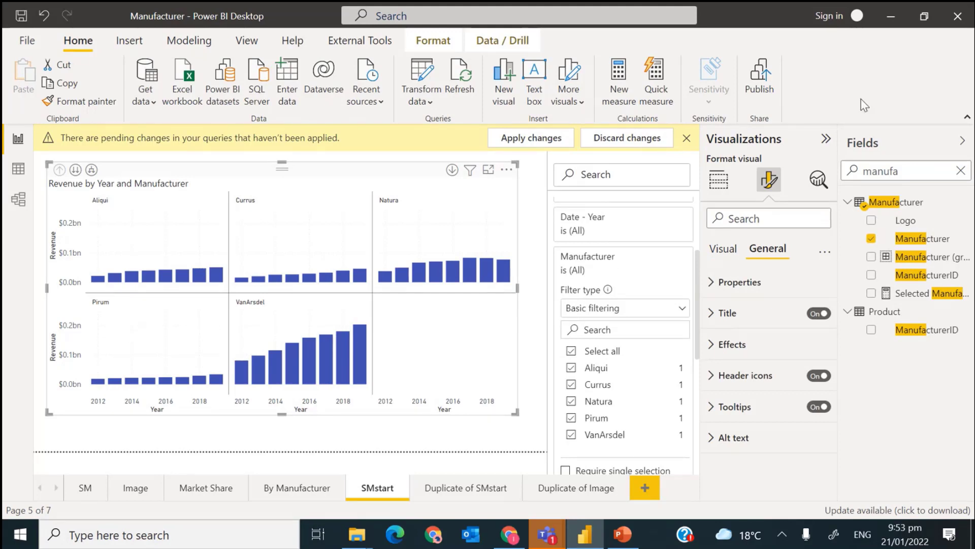
Set the chart background transparency to 100% and switch to the Duplicate of Image page.
left_click(732, 343)
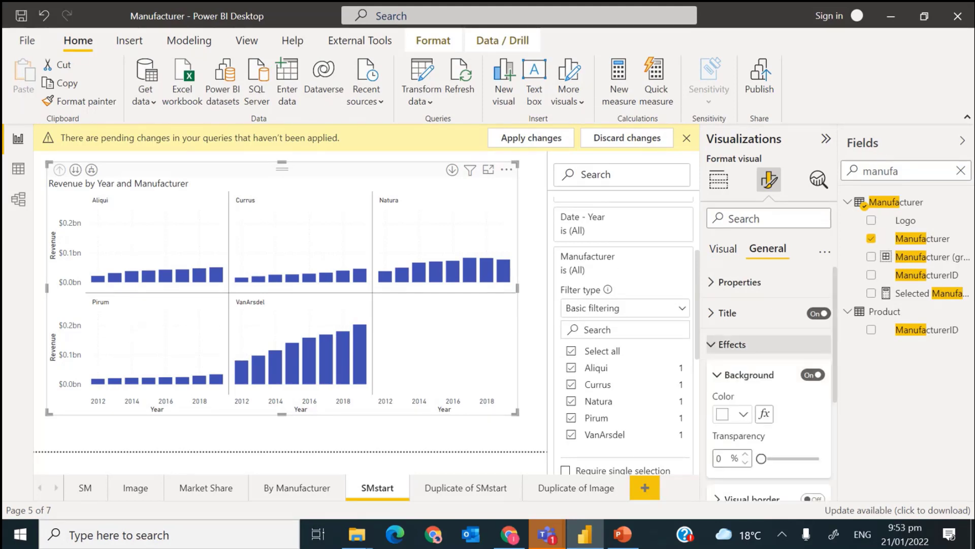
scroll(769, 381, "down", 2)
left_click_drag(760, 458, 818, 416)
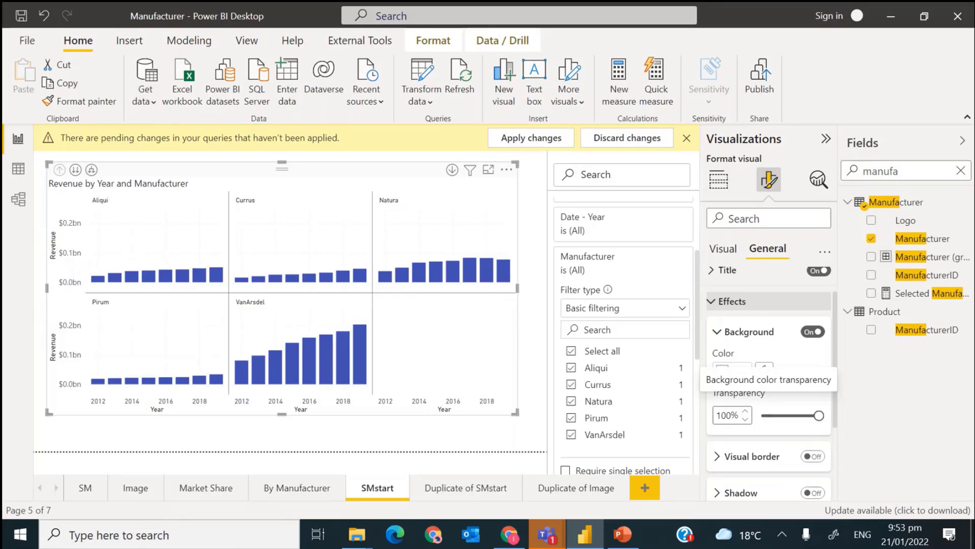
left_click(732, 302)
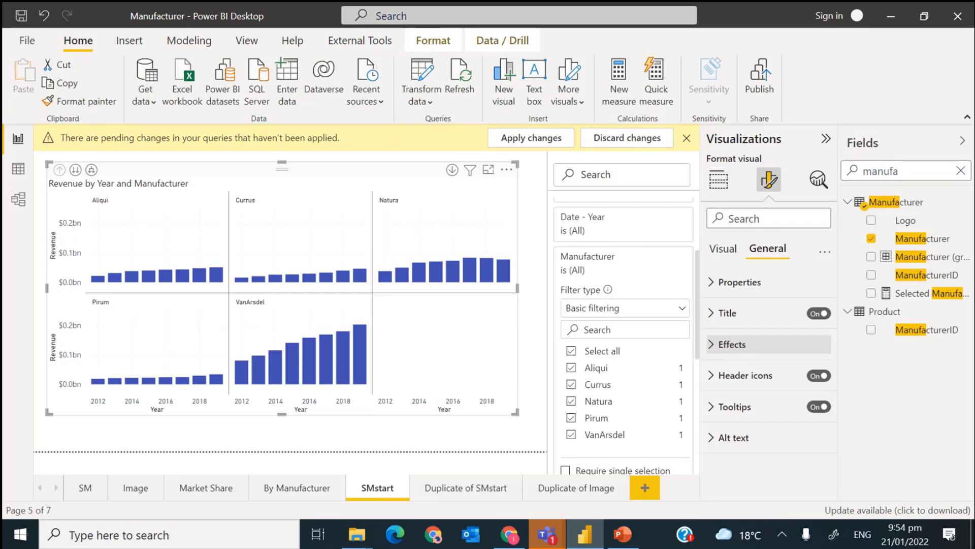
left_click(576, 488)
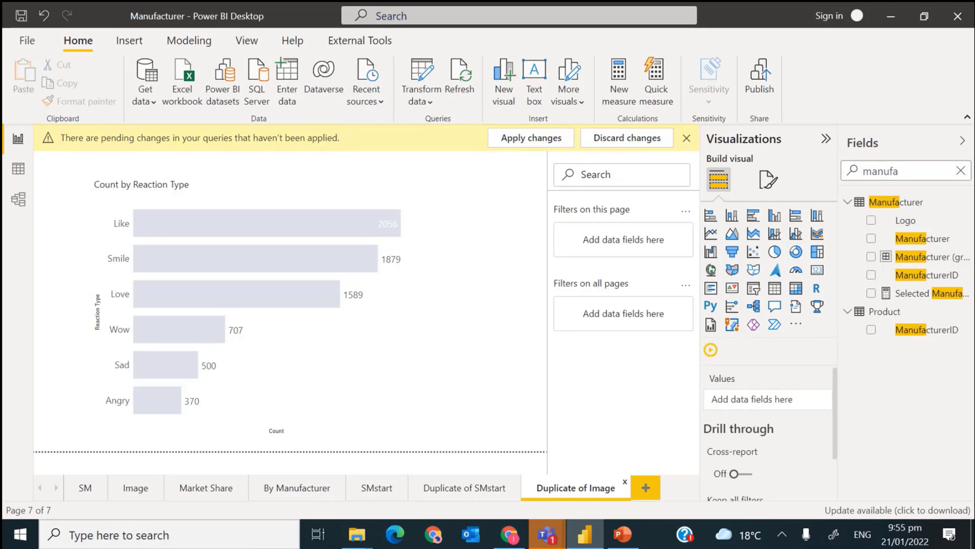
View the Reaction Type table in Data view and select its Reaction Code column.
left_click(19, 169)
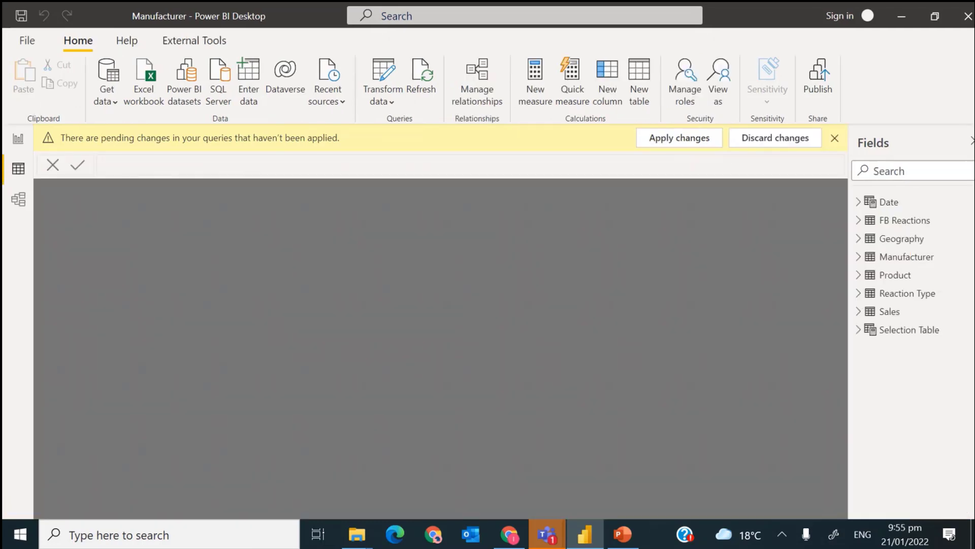
left_click(894, 220)
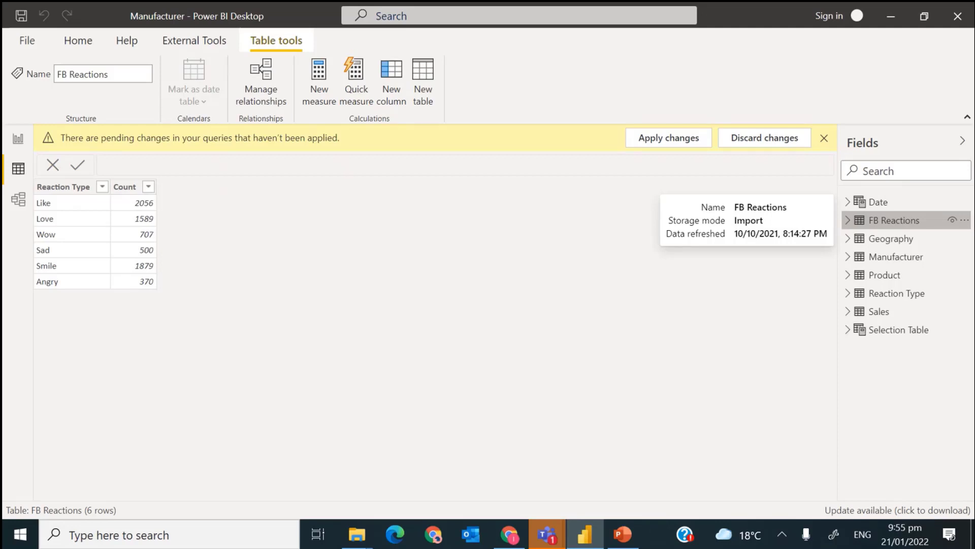
left_click(896, 293)
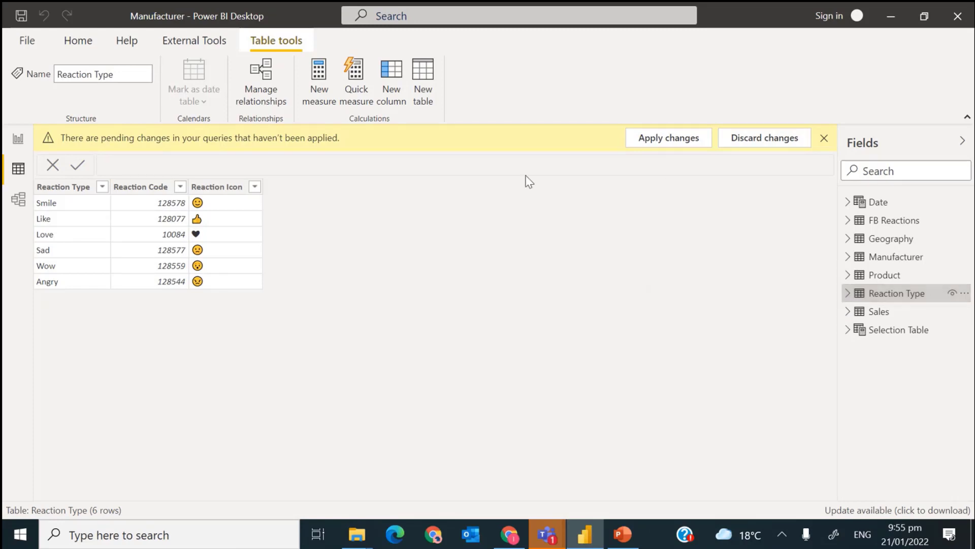
left_click(141, 187)
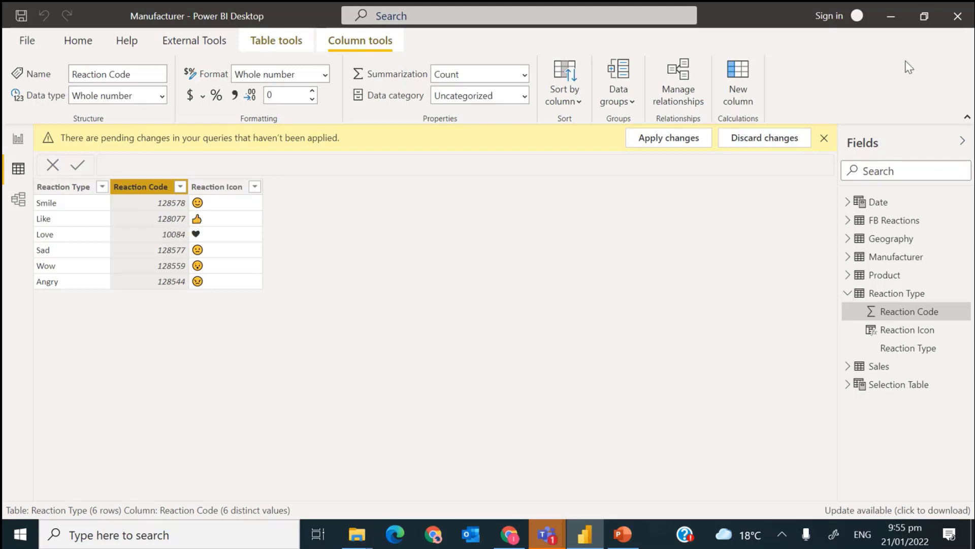
Begin discarding the pending query changes, then cancel to keep them.
left_click(765, 138)
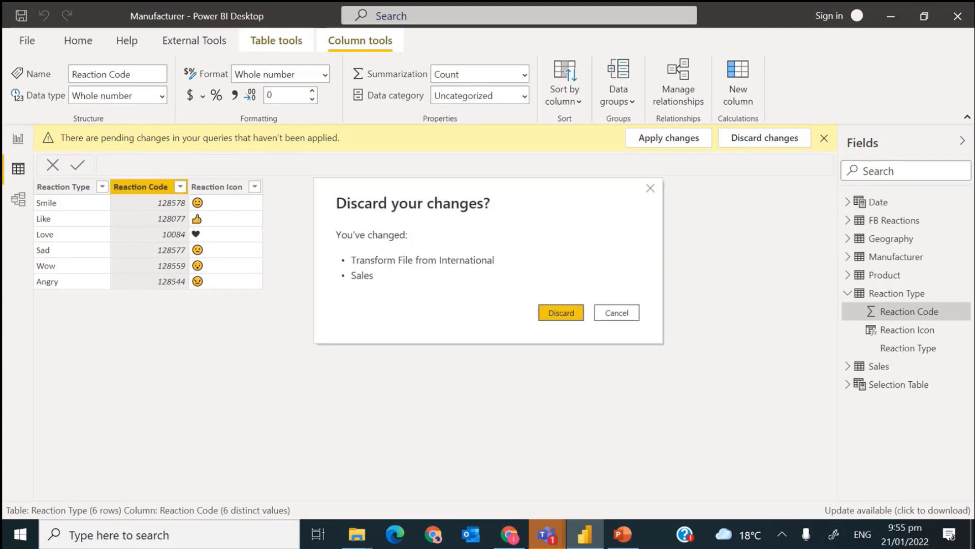
left_click(561, 313)
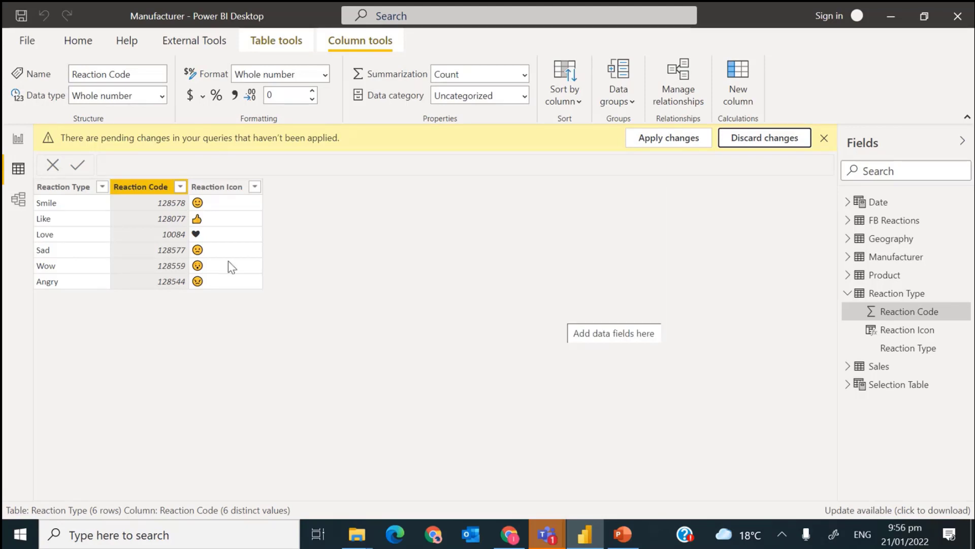
Inspect the Reaction Icon column's UNICHAR formula that turns reaction codes into emoji.
left_click(222, 188)
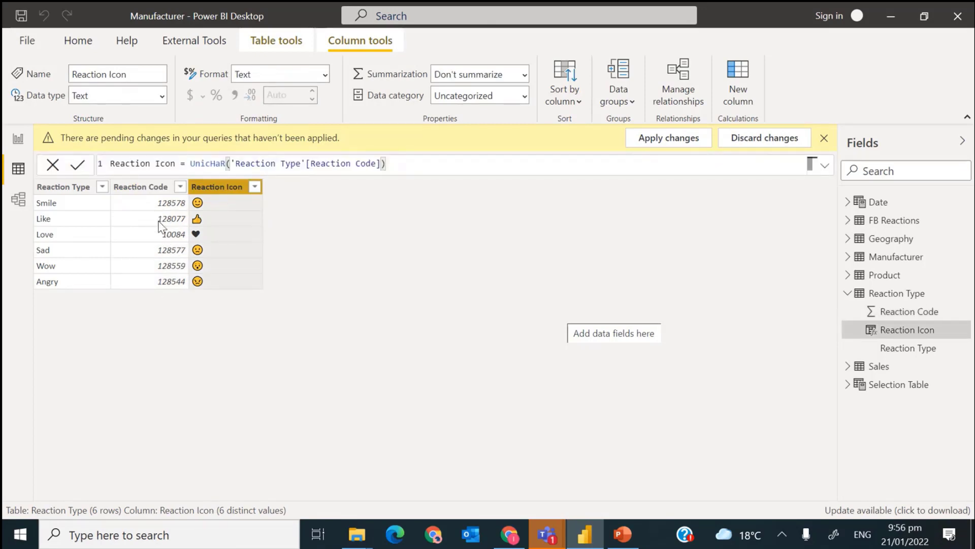
double_click(206, 165)
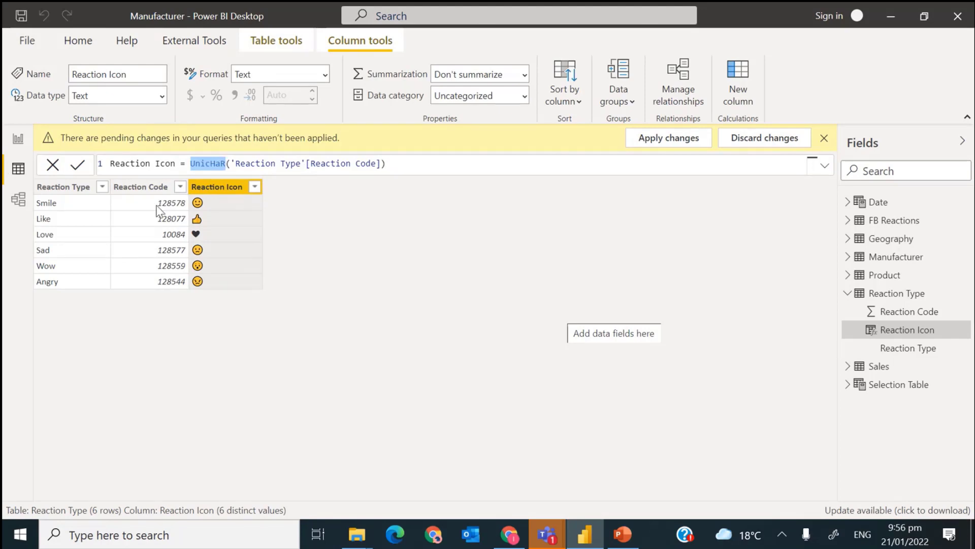
left_click(220, 205)
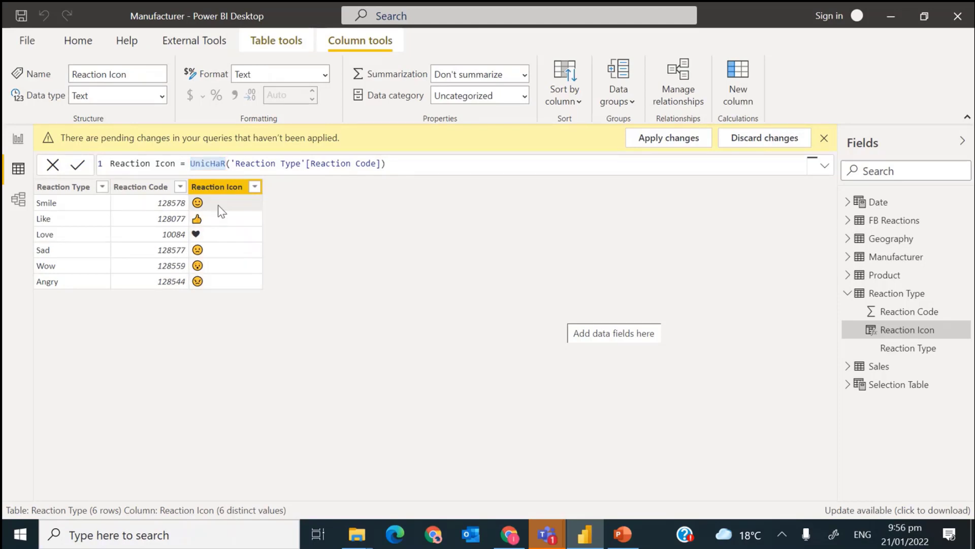
left_click(212, 163)
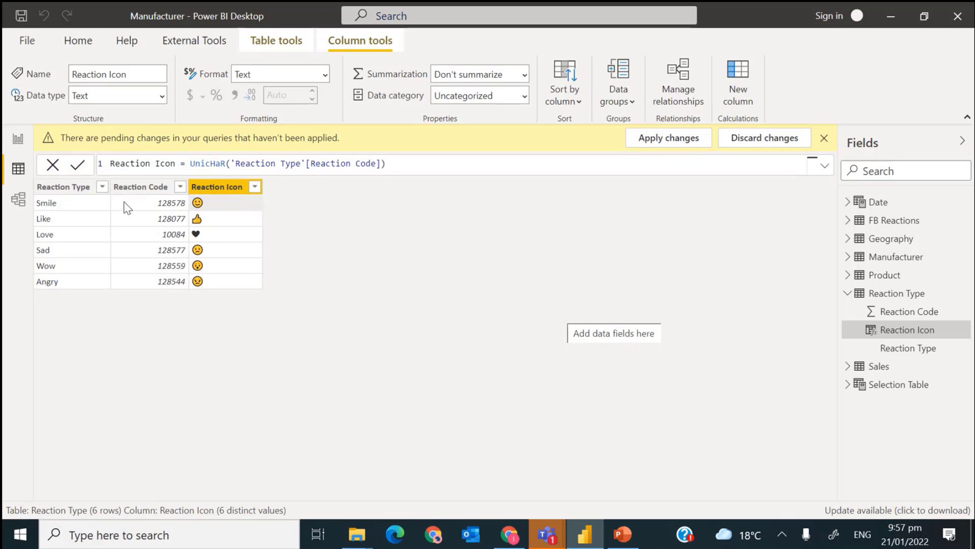
Replace Reaction Type with Reaction Icon on the bar chart's axis so emoji label the bars.
left_click(19, 139)
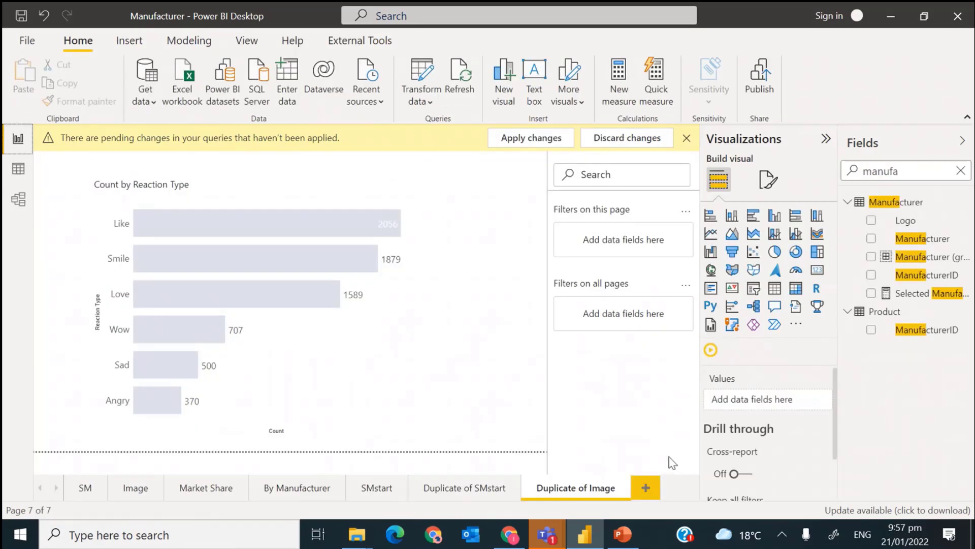
key("Tab")
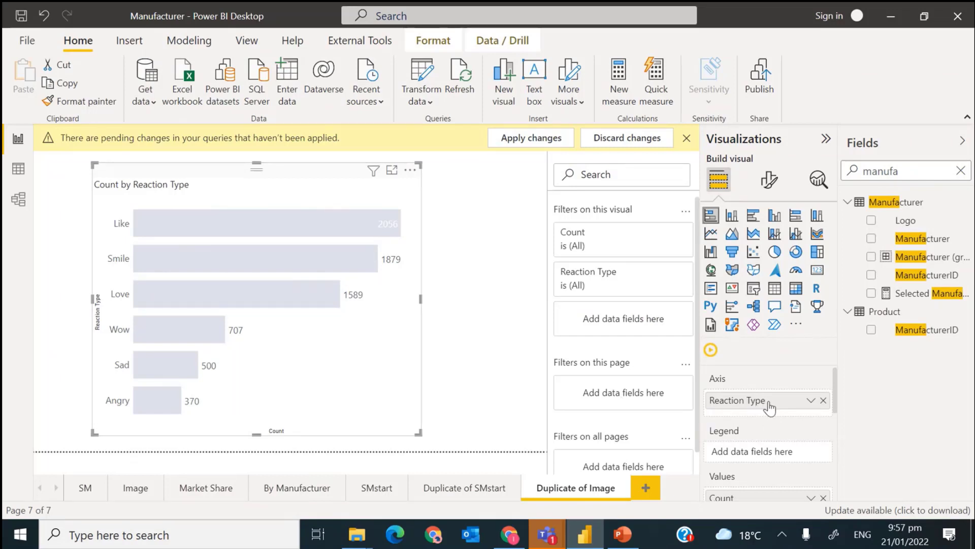
double_click(880, 170)
type("reac")
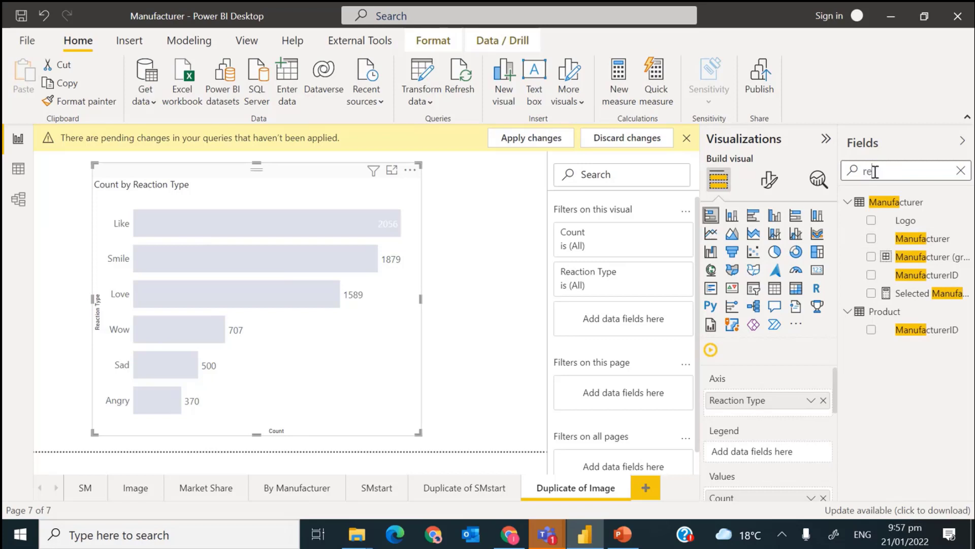
left_click(824, 400)
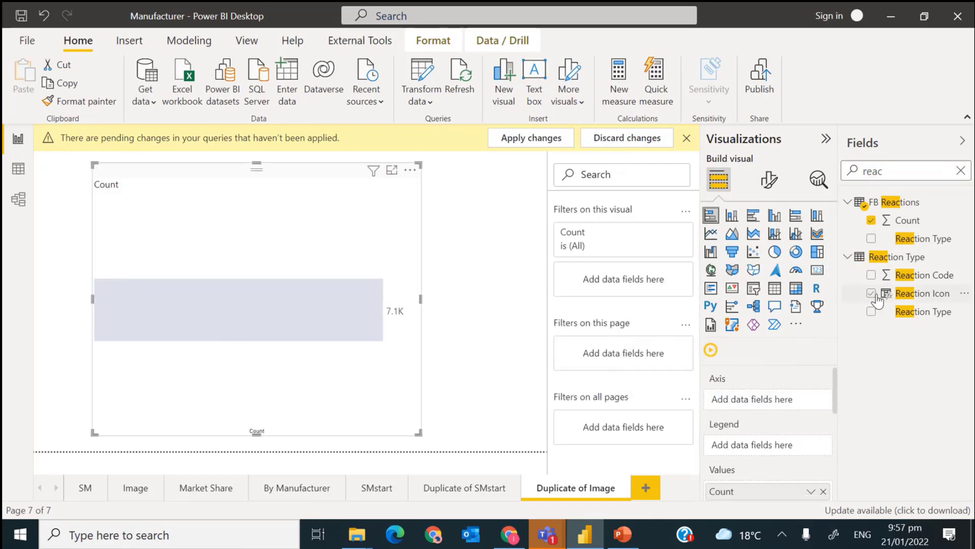
left_click(872, 294)
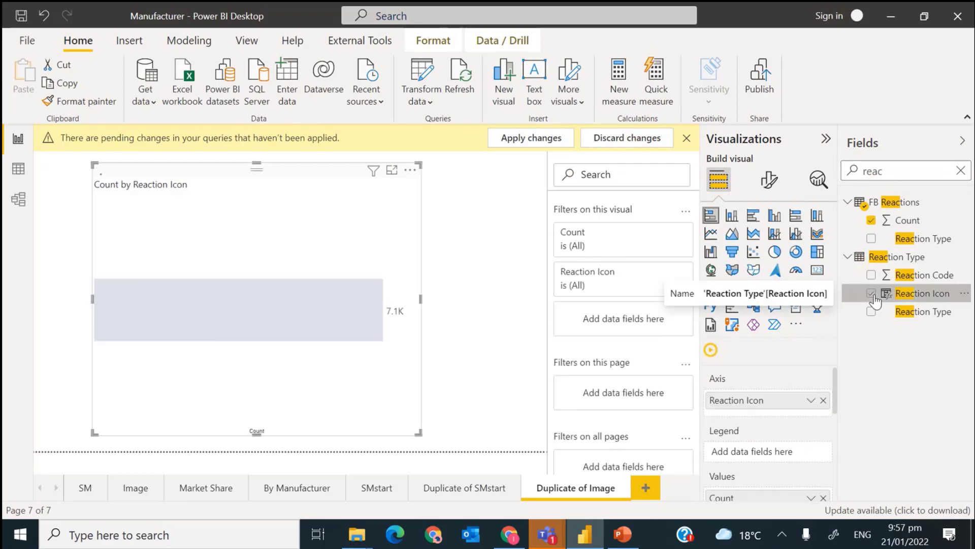